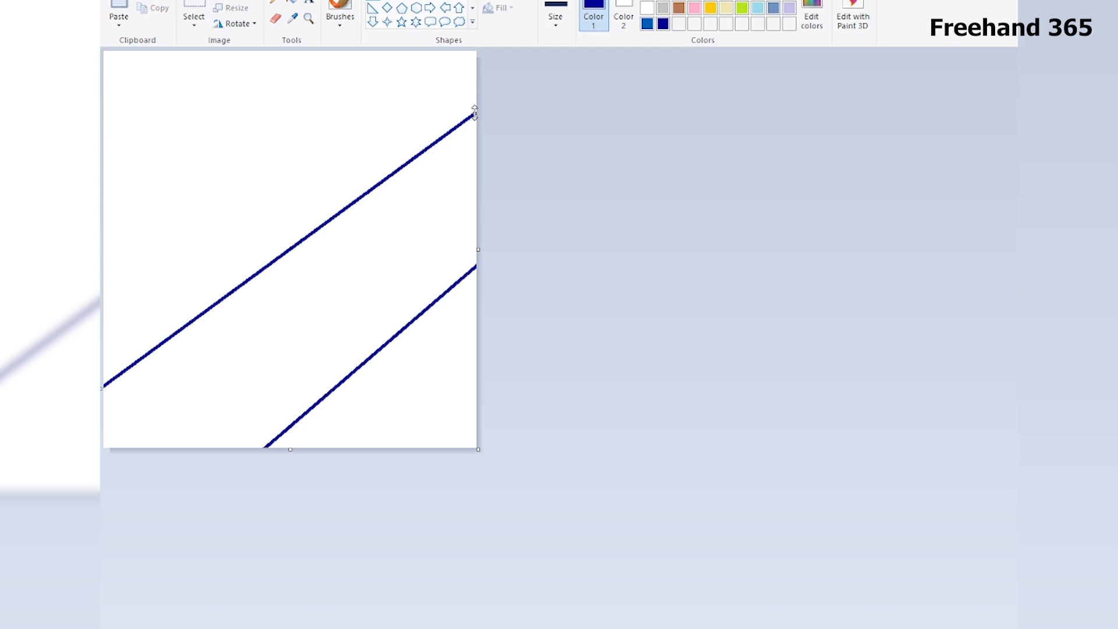
Add a very dark navy custom color and fill the area above the upper diagonal line with it.
{"action": "left_click", "coordinate": [812, 18]}
{"action": "left_click", "coordinate": [445, 402]}
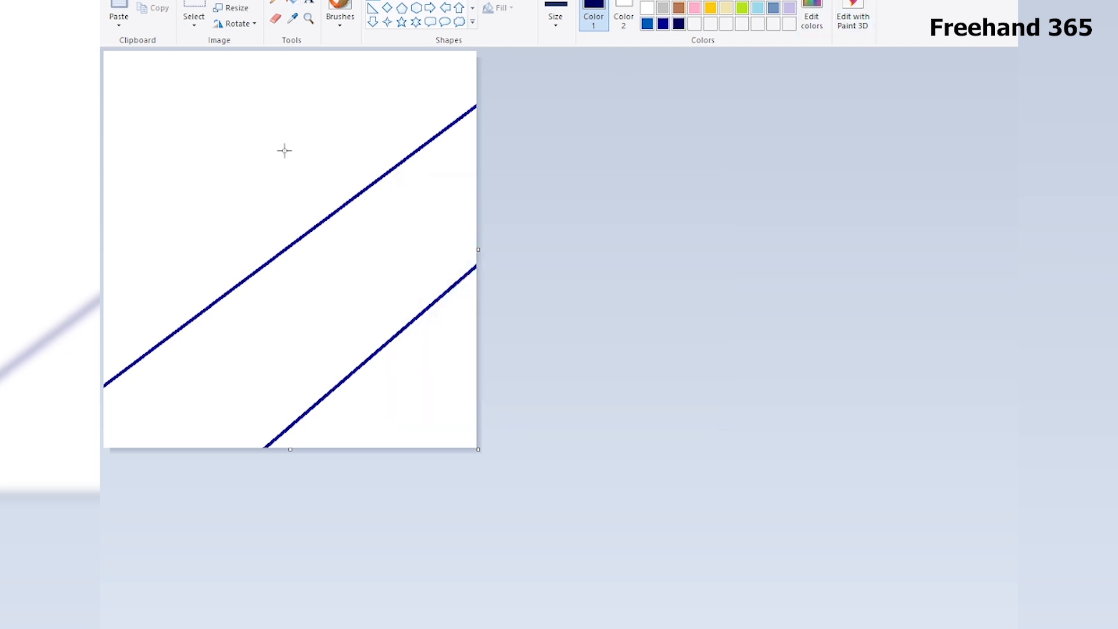
{"action": "left_click", "coordinate": [290, 2]}
{"action": "left_click", "coordinate": [320, 81]}
{"action": "left_click", "coordinate": [429, 202]}
{"action": "key", "text": "ctrl+z"}
Fill the middle diagonal band with dark blue and the lower corner triangle with medium blue.
{"action": "left_click", "coordinate": [662, 25]}
{"action": "left_click", "coordinate": [398, 276]}
{"action": "left_click", "coordinate": [647, 23]}
{"action": "left_click", "coordinate": [425, 387]}
{"action": "left_click", "coordinate": [231, 7]}
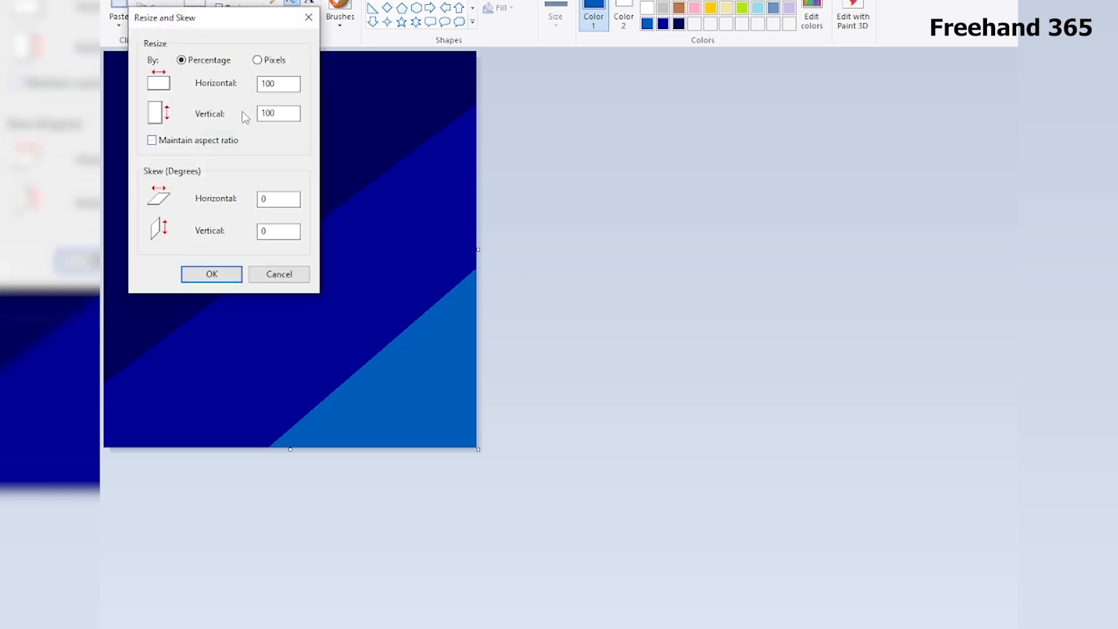
{"action": "left_click", "coordinate": [308, 18]}
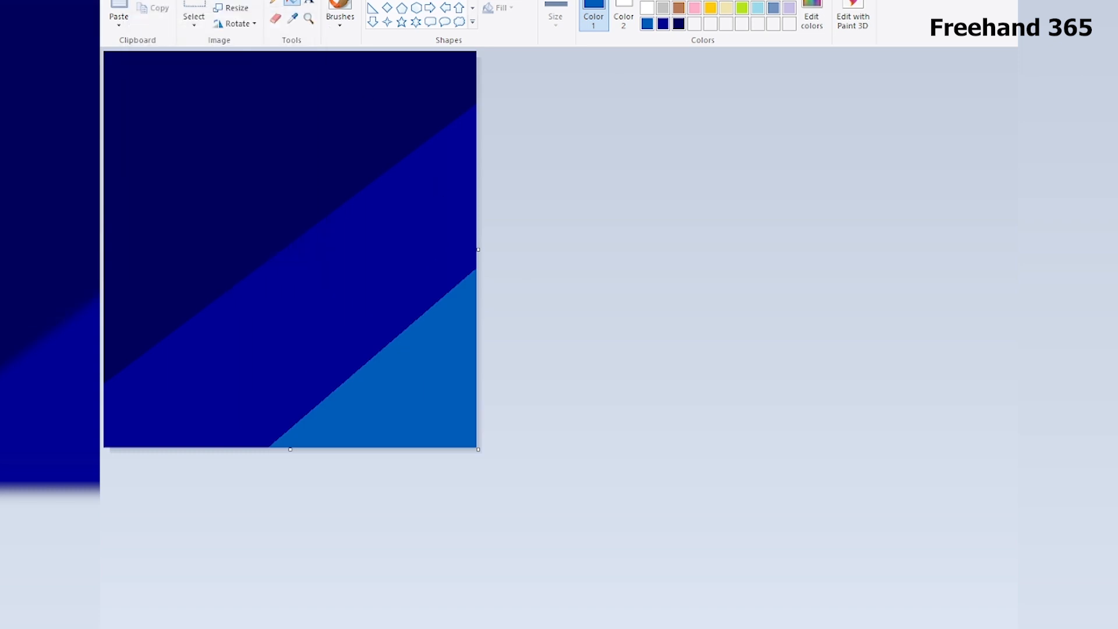
Draw a diagonal line across the upper left corner of the canvas and fill that corner with black.
{"action": "left_click_drag", "start_coordinate": [299, 52], "coordinate": [104, 171]}
{"action": "left_click", "coordinate": [291, 2]}
{"action": "left_click", "coordinate": [190, 89]}
Shrink the image's width to 1 percent while keeping its height at 100 percent.
{"action": "left_click", "coordinate": [231, 7]}
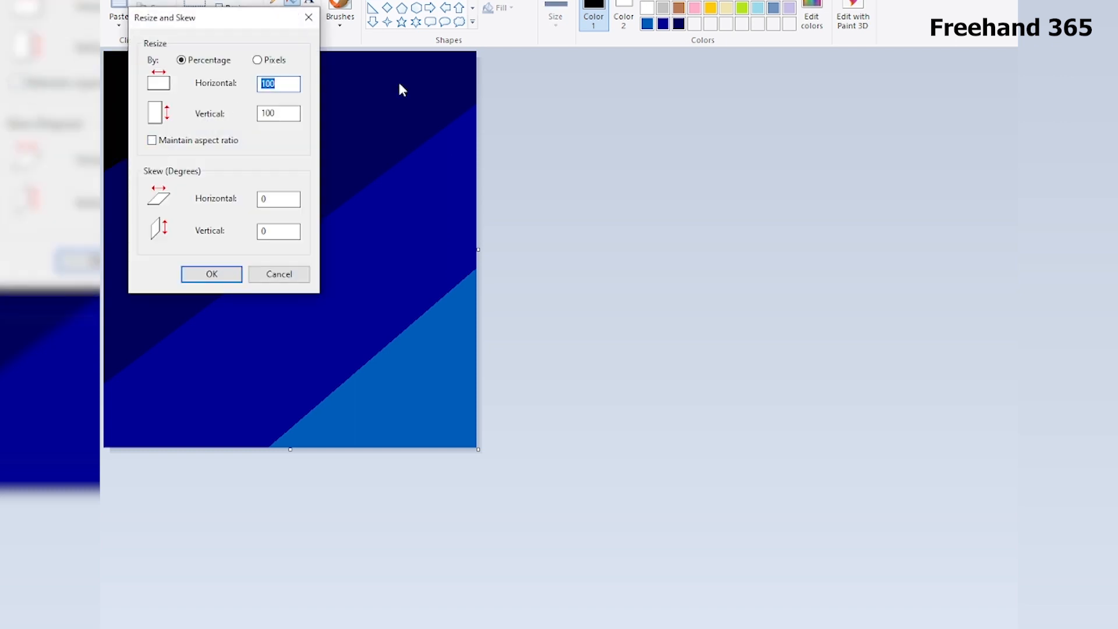
{"action": "type", "text": "1"}
{"action": "key", "text": "Return"}
Try resizing the narrow strip horizontally to 5 percent and undo the change.
{"action": "left_click", "coordinate": [227, 7]}
{"action": "type", "text": "1"}
{"action": "key", "text": "BackSpace"}
{"action": "type", "text": "4"}
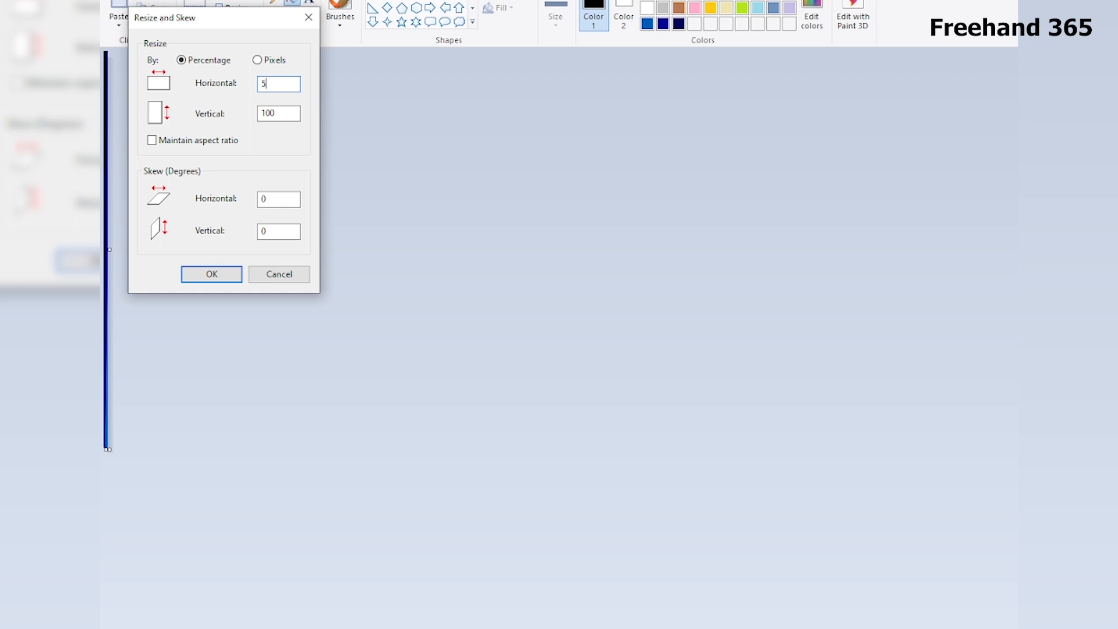
{"action": "key", "text": "Return"}
{"action": "key", "text": "ctrl+z"}
Resize the strip's width to 1 percent twice, without maintaining the aspect ratio.
{"action": "left_click", "coordinate": [227, 7]}
{"action": "left_click", "coordinate": [166, 139]}
{"action": "double_click", "coordinate": [285, 85]}
{"action": "type", "text": "1"}
{"action": "key", "text": "Return"}
{"action": "left_click", "coordinate": [227, 8]}
{"action": "left_click", "coordinate": [152, 142]}
{"action": "double_click", "coordinate": [279, 85]}
{"action": "type", "text": "1"}
{"action": "key", "text": "Return"}
{"action": "left_click", "coordinate": [227, 7]}
{"action": "left_click", "coordinate": [283, 85]}
{"action": "key", "text": "BackSpace"}
{"action": "key", "text": "BackSpace"}
{"action": "key", "text": "BackSpace"}
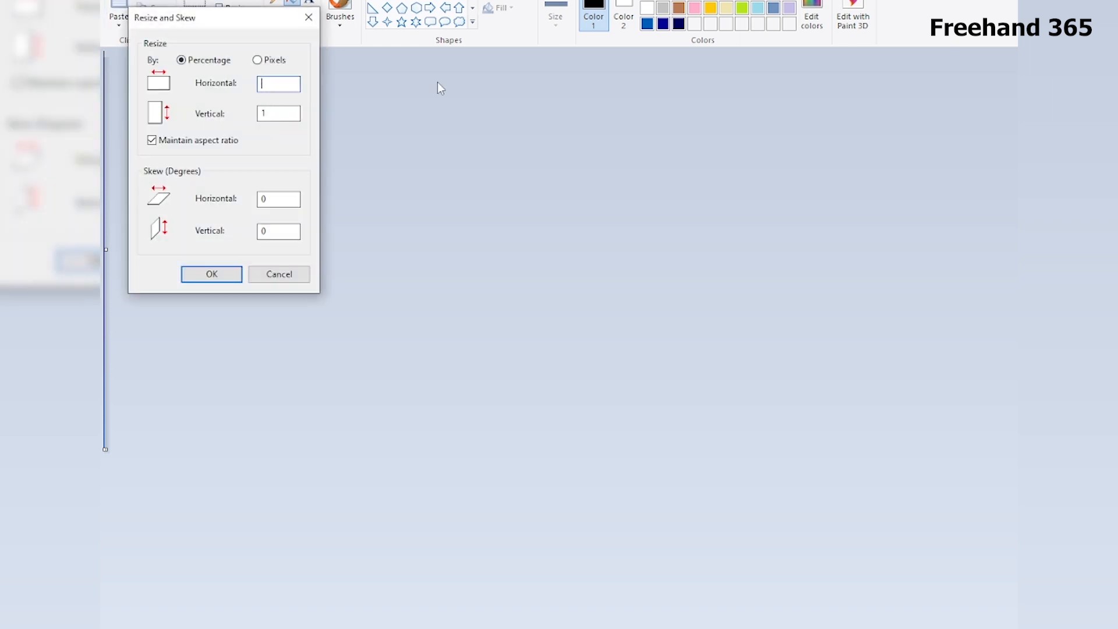
{"action": "left_click", "coordinate": [308, 17]}
Stretch the strip horizontally at 500 percent several times, keeping its height, to make a wide vertical blue gradient.
{"action": "left_click", "coordinate": [230, 9]}
{"action": "type", "text": "5"}
{"action": "key", "text": "Return"}
{"action": "key", "text": "ctrl+w"}
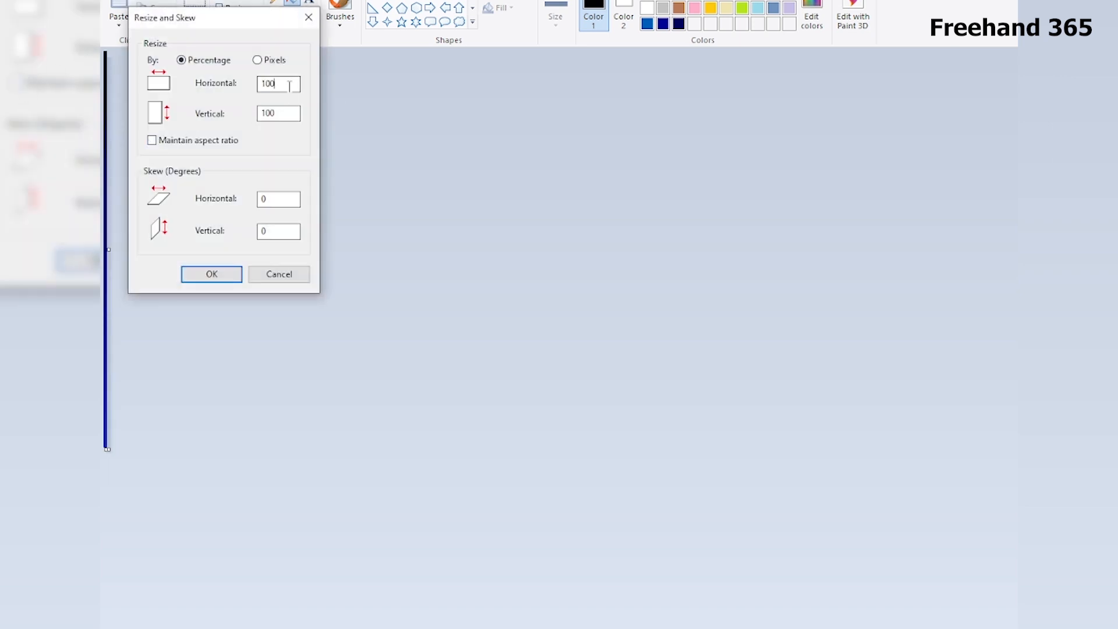
{"action": "type", "text": "500"}
{"action": "key", "text": "Return"}
{"action": "key", "text": "ctrl+w"}
{"action": "key", "text": "BackSpace"}
{"action": "key", "text": "BackSpace"}
{"action": "type", "text": "500"}
{"action": "key", "text": "Return"}
{"action": "key", "text": "ctrl+w"}
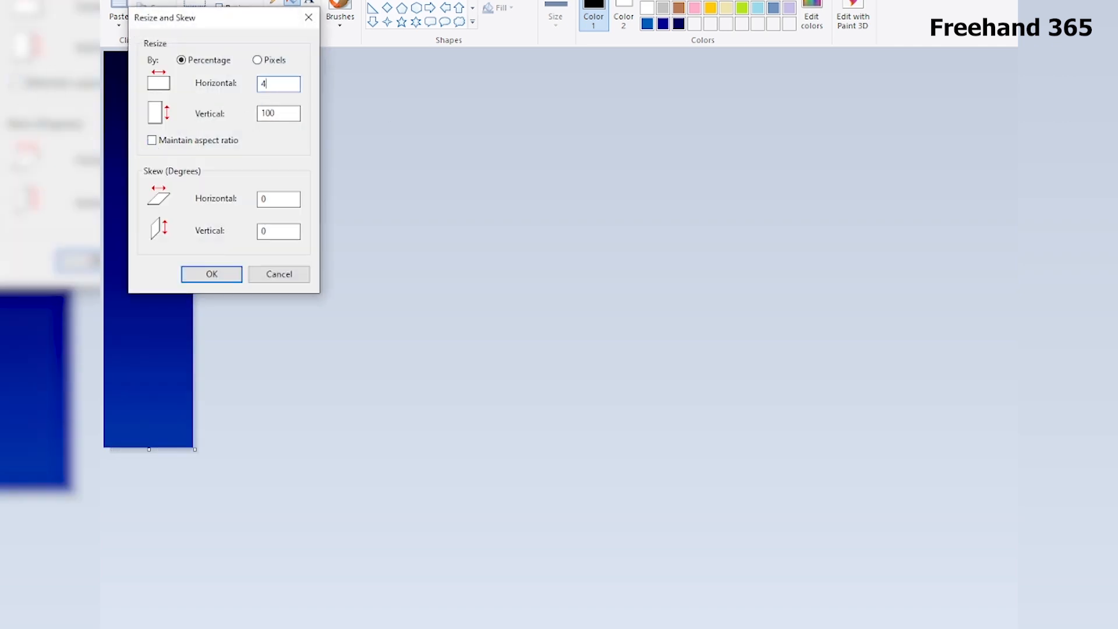
{"action": "key", "text": "Return"}
Enlarge the canvas to the full work area and stretch the gradient block to cover it.
{"action": "left_click_drag", "start_coordinate": [554, 446], "coordinate": [1008, 627]}
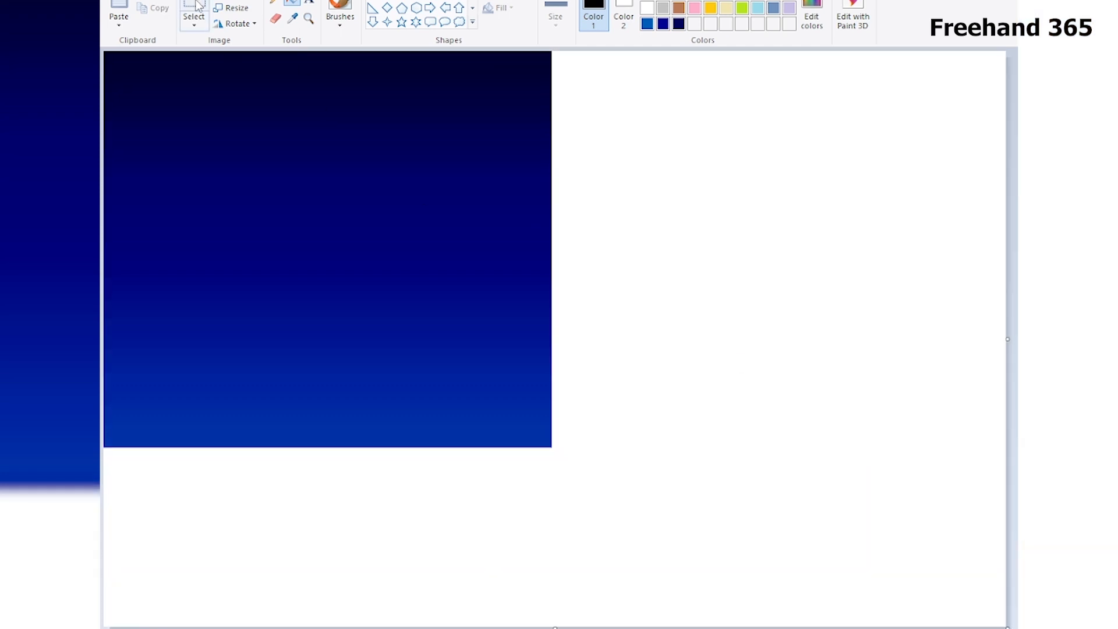
{"action": "left_click", "coordinate": [194, 17]}
{"action": "left_click_drag", "start_coordinate": [107, 53], "coordinate": [555, 449]}
{"action": "left_click", "coordinate": [560, 449]}
{"action": "left_click_drag", "start_coordinate": [104, 53], "coordinate": [550, 444]}
{"action": "left_click", "coordinate": [635, 379]}
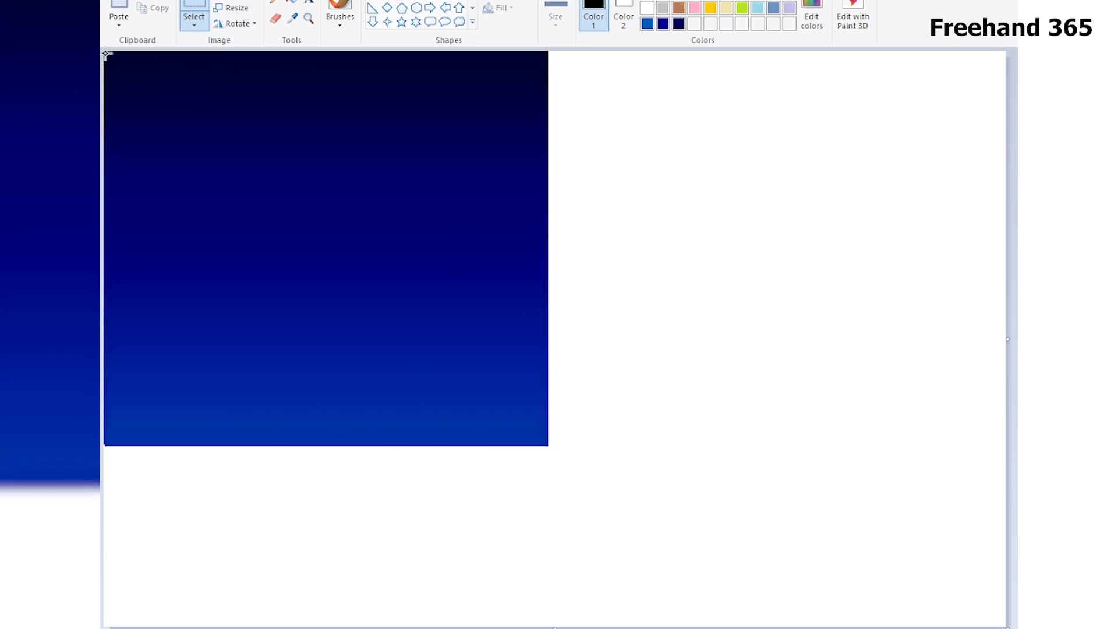
{"action": "left_click_drag", "start_coordinate": [104, 53], "coordinate": [1007, 627]}
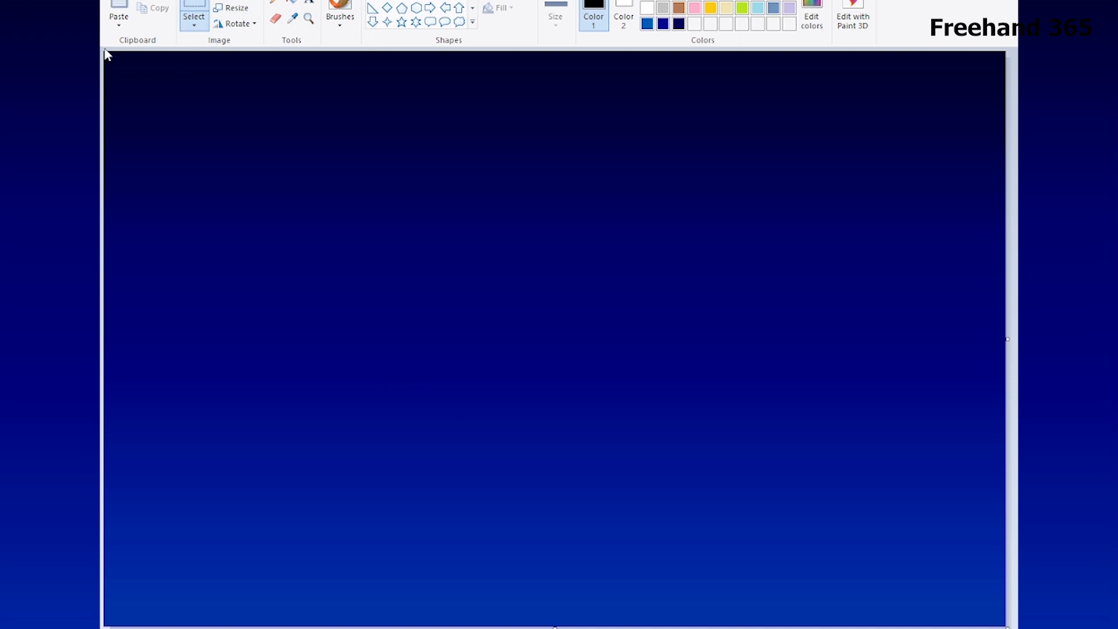
Copy the dark upper part of the gradient down over the lower part to form the water.
{"action": "left_click_drag", "start_coordinate": [105, 52], "coordinate": [1066, 304]}
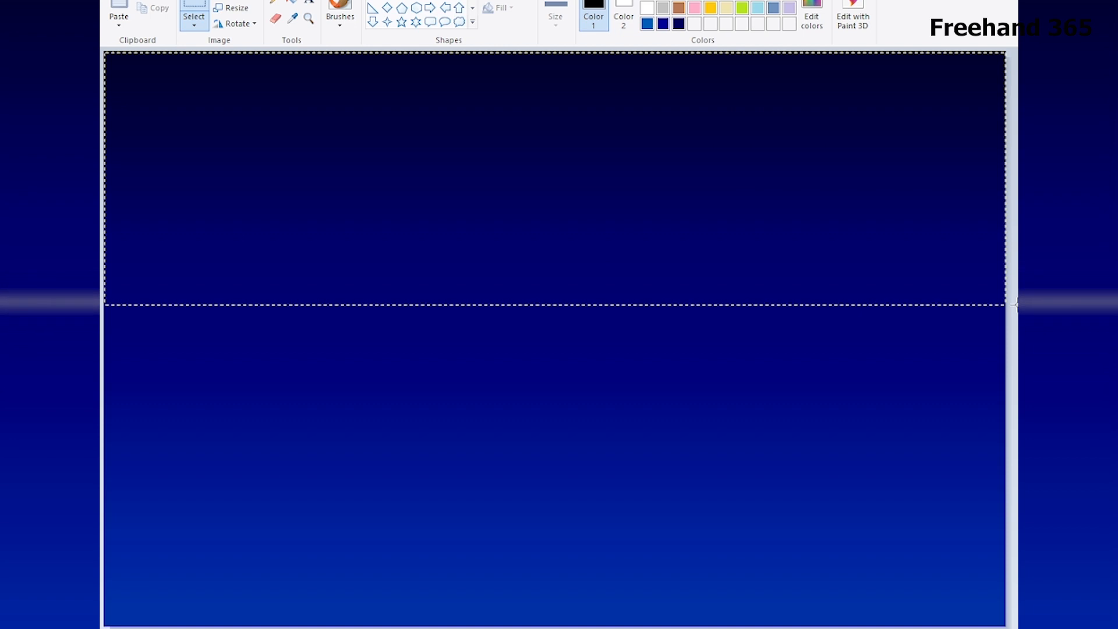
{"action": "mouse_move", "coordinate": [943, 248]}
{"action": "left_mouse_down"}
{"action": "mouse_move", "coordinate": [961, 517]}
{"action": "mouse_move", "coordinate": [938, 573]}
{"action": "left_mouse_up"}
Trace a jagged mountain range along the horizon with a free-form selection and turn it into a solid black silhouette.
{"action": "left_click", "coordinate": [194, 21]}
{"action": "left_click", "coordinate": [205, 73]}
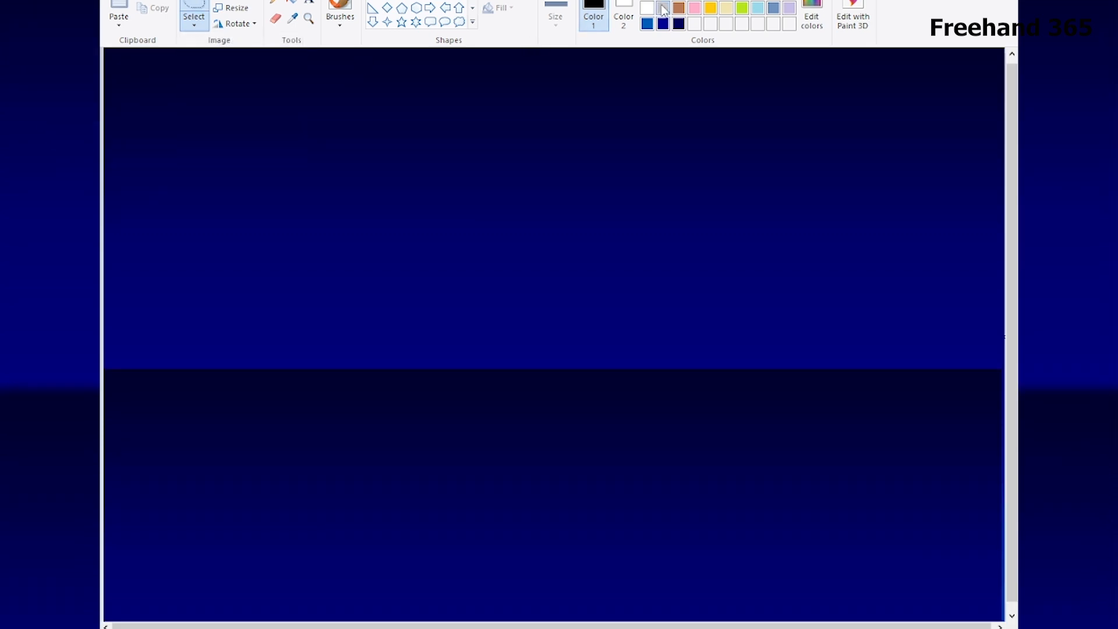
{"action": "left_click_drag", "start_coordinate": [105, 350], "coordinate": [149, 324]}
{"action": "left_click_drag", "start_coordinate": [150, 324], "coordinate": [161, 317]}
{"action": "key", "text": "ctrl+z"}
{"action": "mouse_move", "coordinate": [105, 349]}
{"action": "left_mouse_down"}
{"action": "mouse_move", "coordinate": [185, 281]}
{"action": "mouse_move", "coordinate": [237, 320]}
{"action": "left_mouse_up"}
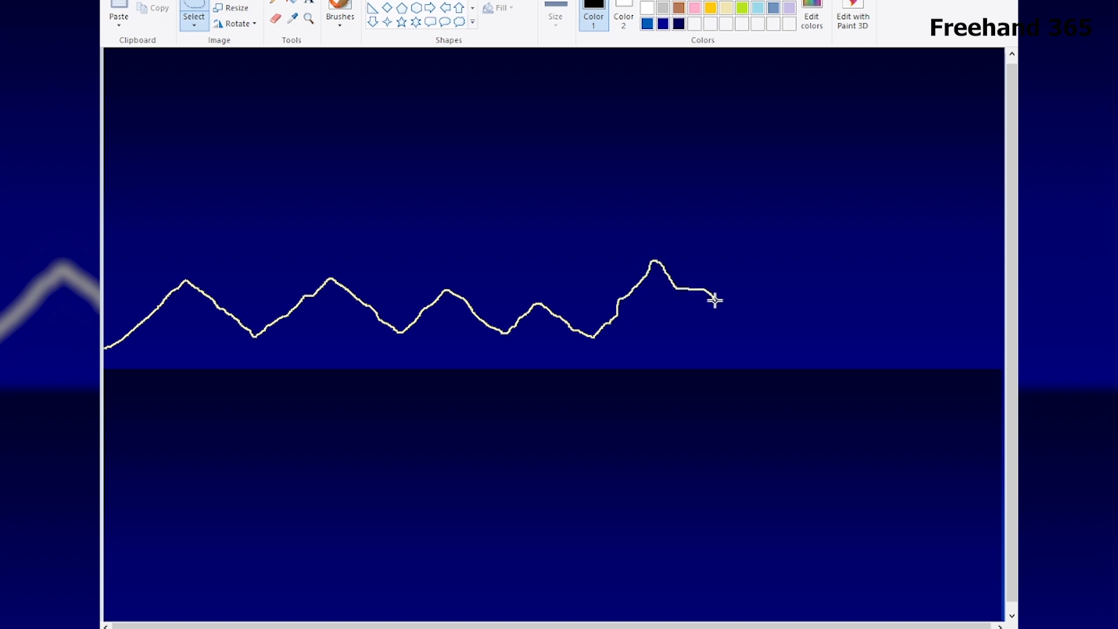
{"action": "mouse_move", "coordinate": [850, 288]}
{"action": "left_mouse_down"}
{"action": "mouse_move", "coordinate": [931, 335]}
{"action": "mouse_move", "coordinate": [956, 320]}
{"action": "mouse_move", "coordinate": [999, 254]}
{"action": "left_mouse_up"}
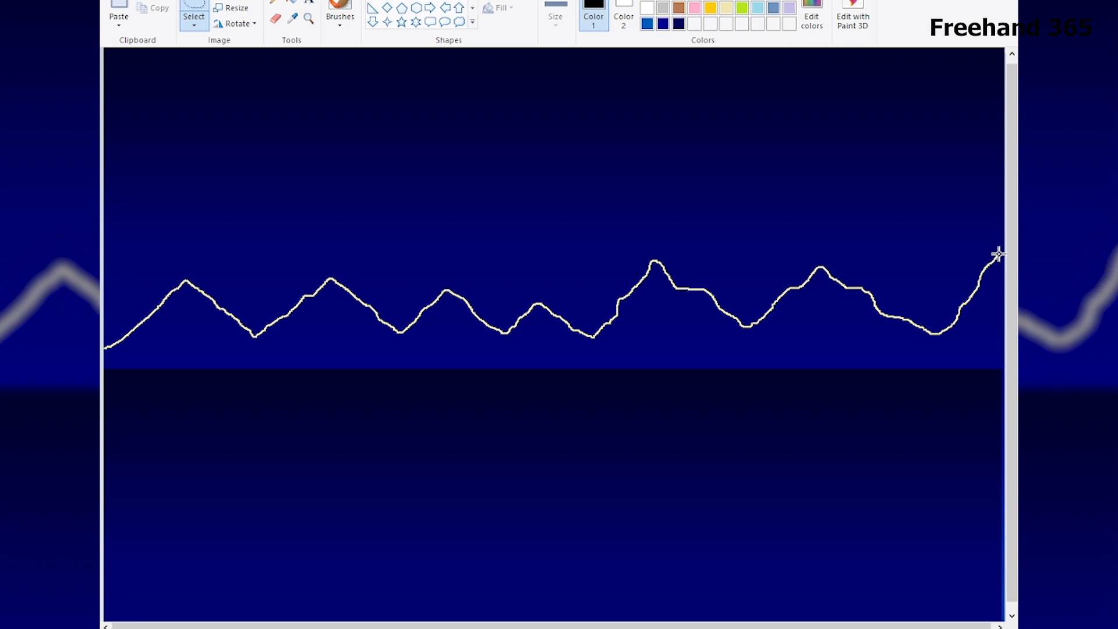
{"action": "left_click_drag", "start_coordinate": [1012, 372], "coordinate": [899, 372]}
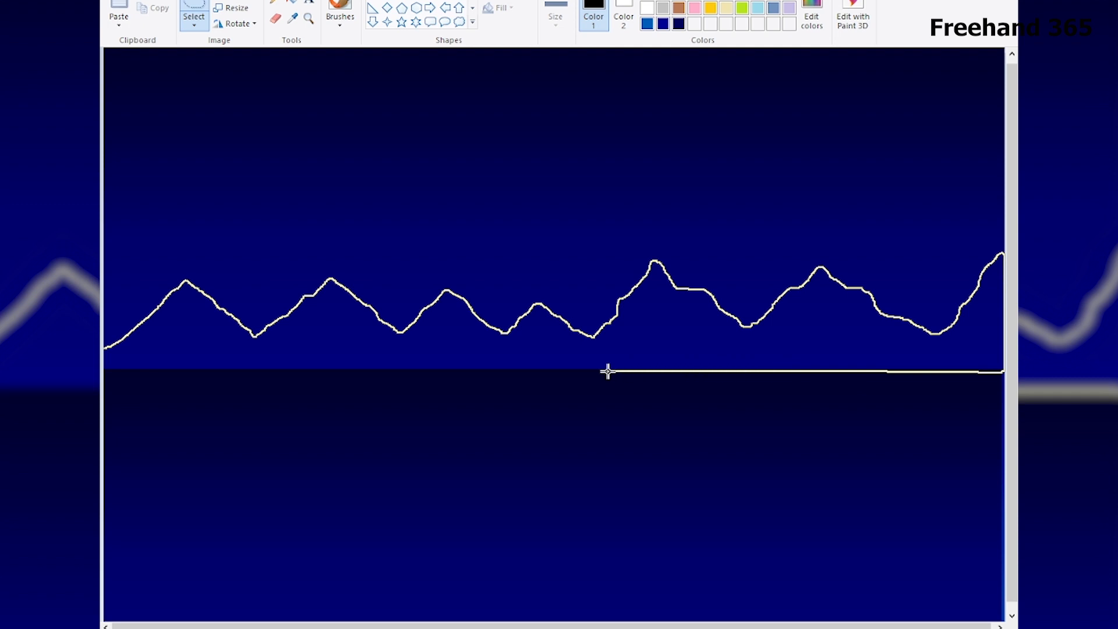
{"action": "left_click_drag", "start_coordinate": [528, 372], "coordinate": [119, 371]}
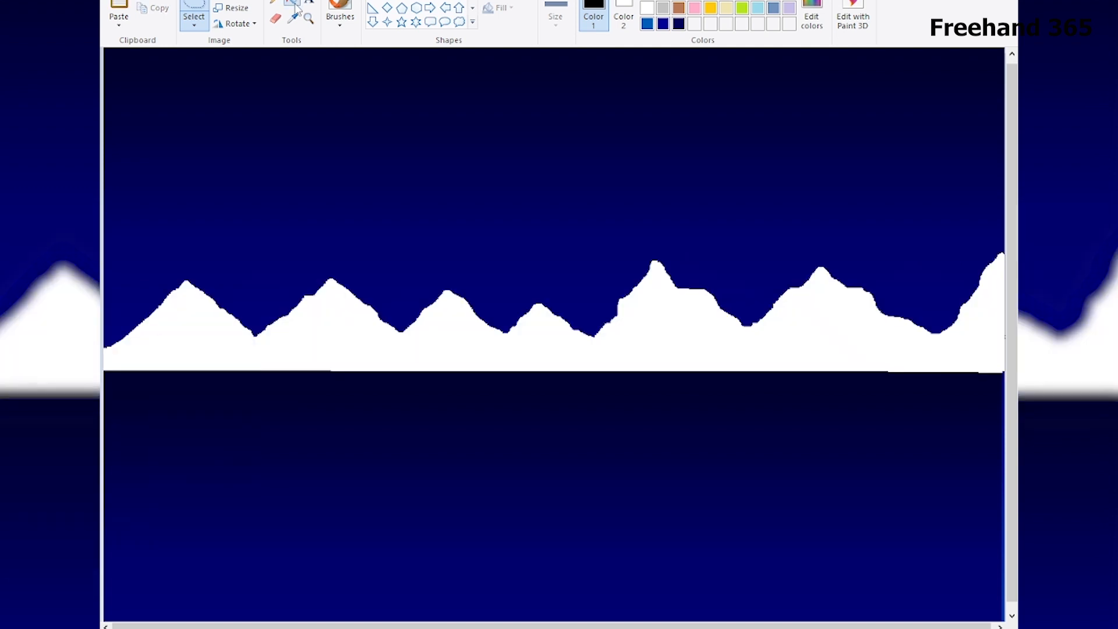
{"action": "left_click", "coordinate": [294, 4]}
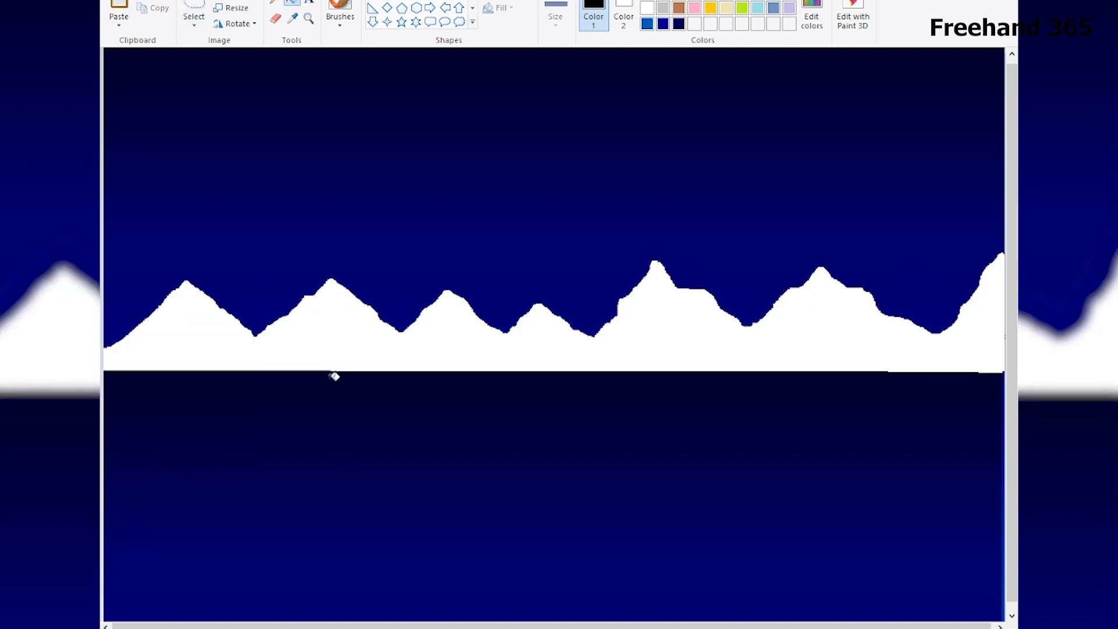
{"action": "left_click", "coordinate": [337, 314]}
Draw a small white filled circle as the moon above the low middle peaks.
{"action": "left_click_drag", "start_coordinate": [551, 240], "coordinate": [566, 264]}
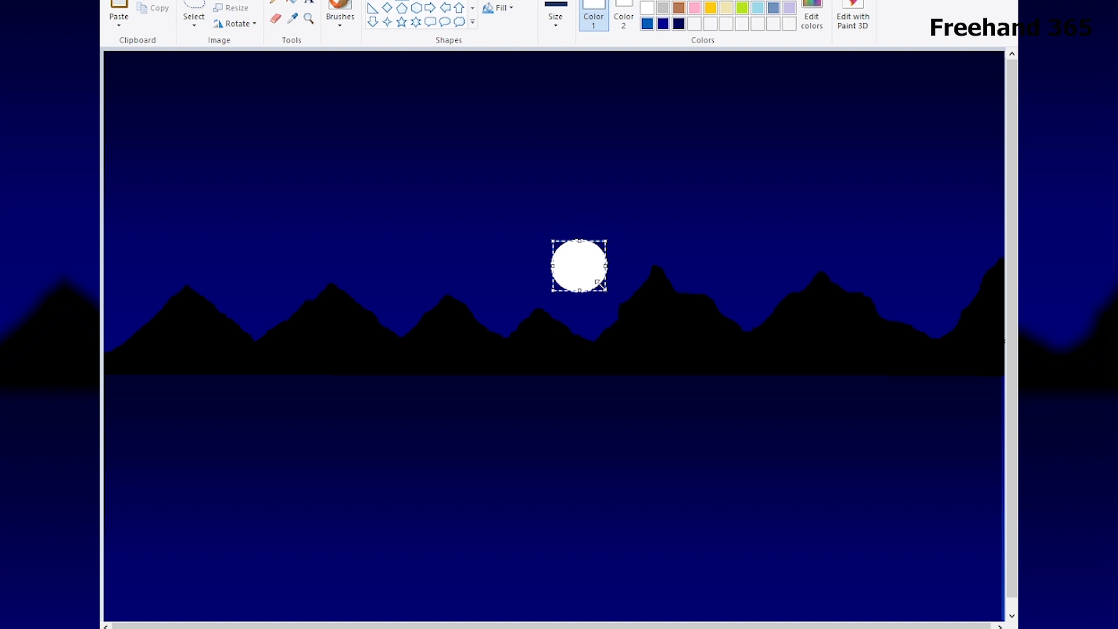
{"action": "left_click", "coordinate": [687, 200]}
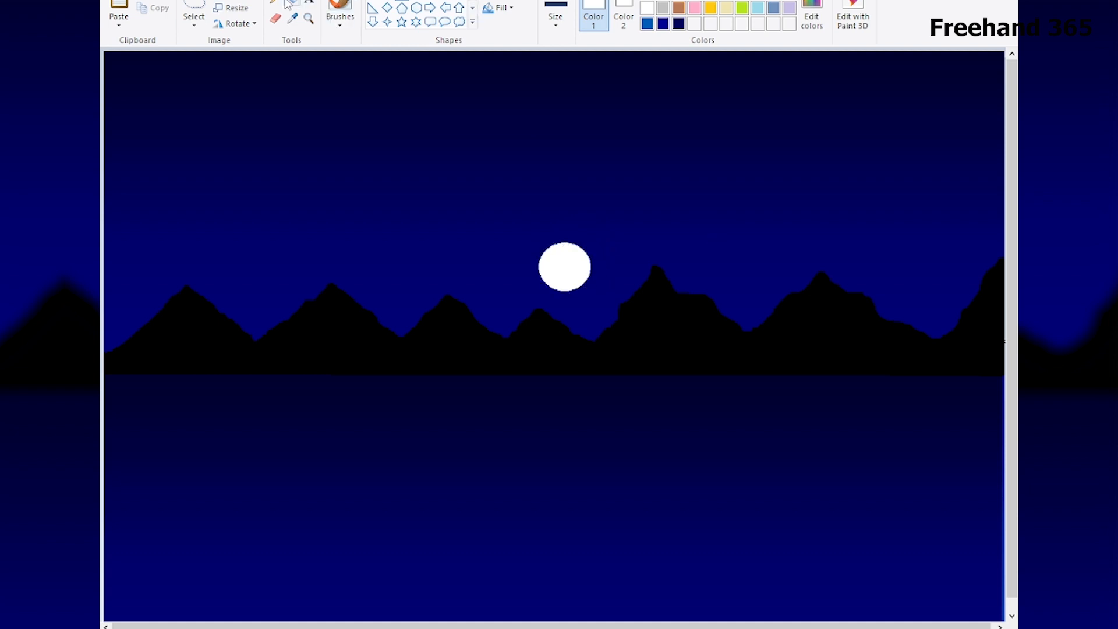
{"action": "left_click", "coordinate": [194, 13]}
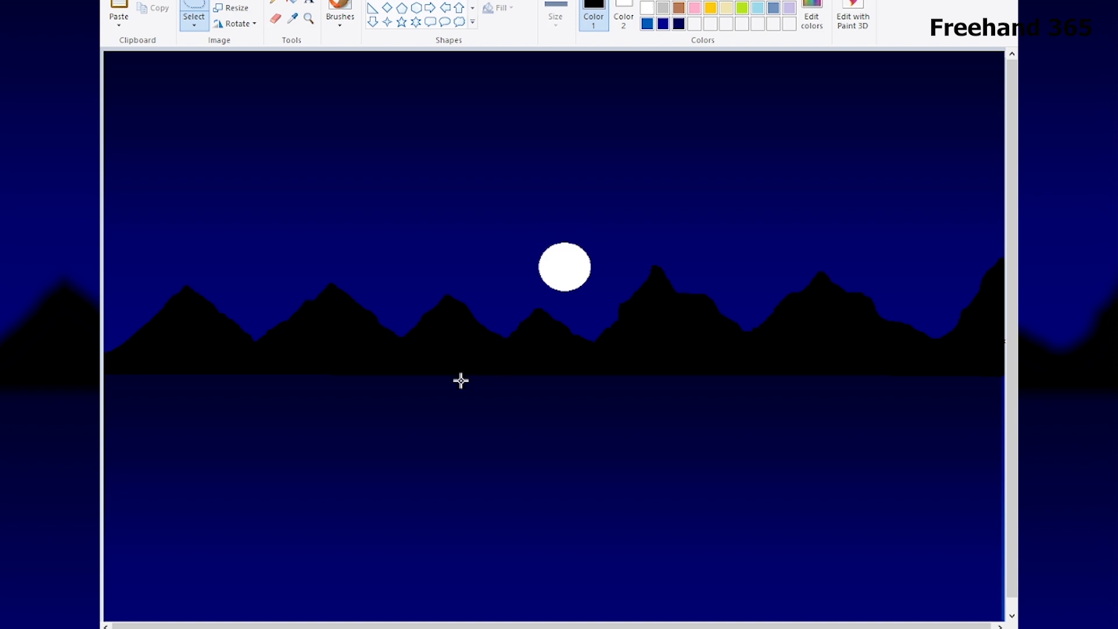
Add a dark grey custom color and set up the natural pencil brush and its size for shading the mountains.
{"action": "key", "text": "ctrl+Page_Up"}
{"action": "left_click_drag", "start_coordinate": [1013, 190], "coordinate": [1014, 304]}
{"action": "left_click_drag", "start_coordinate": [485, 626], "coordinate": [560, 626]}
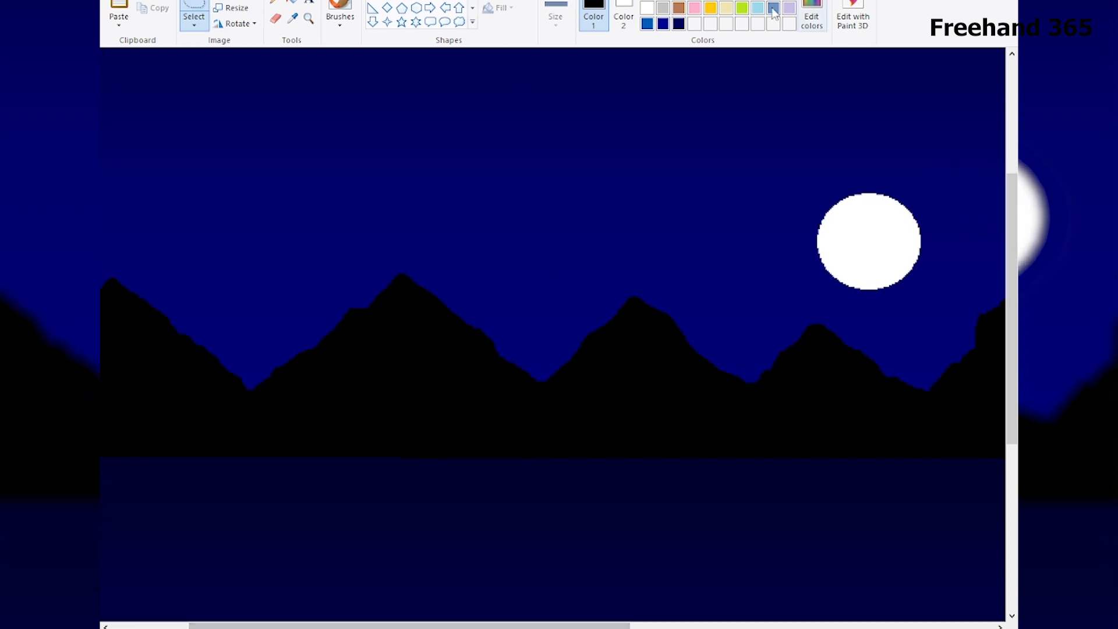
{"action": "left_click", "coordinate": [813, 23]}
{"action": "left_click_drag", "start_coordinate": [707, 274], "coordinate": [707, 301]}
{"action": "left_click", "coordinate": [438, 395]}
{"action": "left_click", "coordinate": [341, 18]}
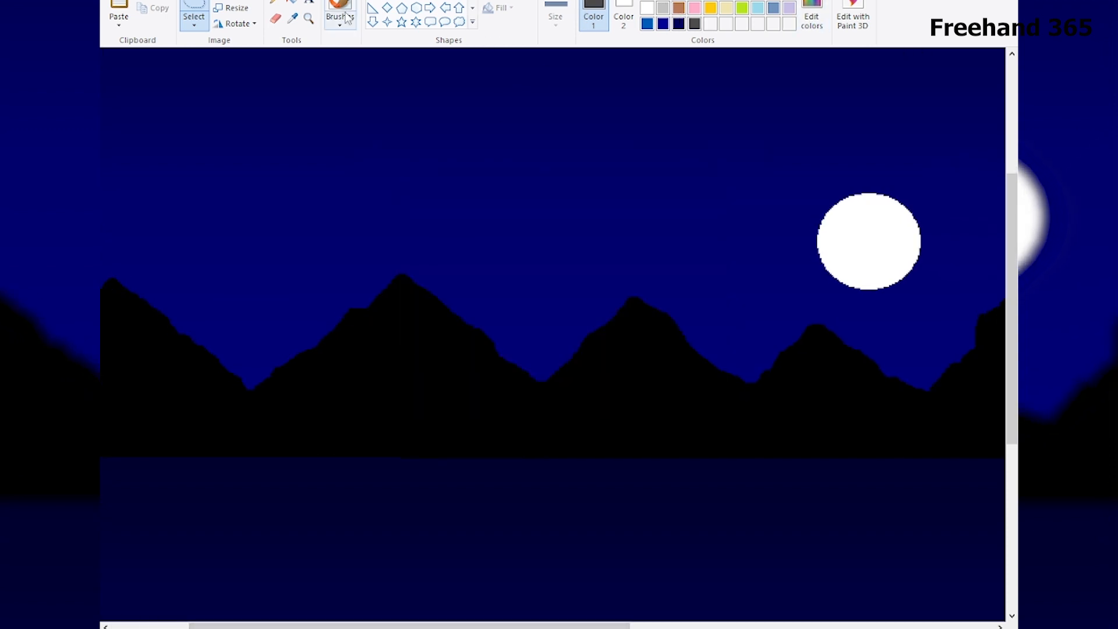
{"action": "left_click", "coordinate": [554, 19]}
{"action": "left_click", "coordinate": [339, 22]}
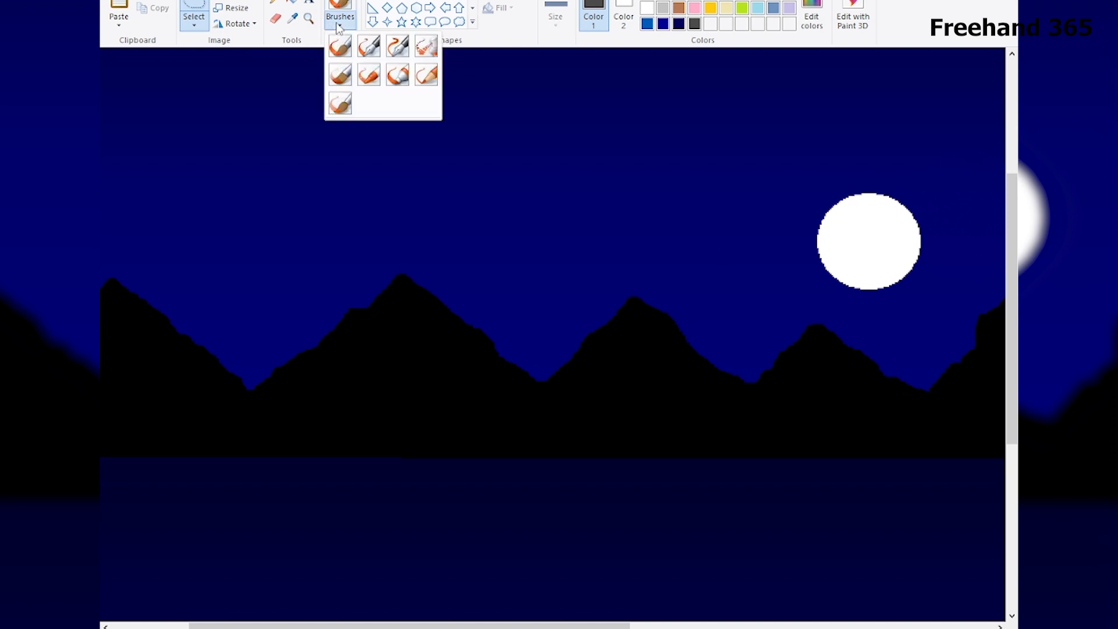
{"action": "left_click", "coordinate": [426, 75]}
{"action": "left_click", "coordinate": [555, 21]}
{"action": "left_click", "coordinate": [588, 105]}
Shade the right slopes of the third and second mountains from the left with grey brush strokes.
{"action": "mouse_move", "coordinate": [637, 300]}
{"action": "left_mouse_down"}
{"action": "mouse_move", "coordinate": [722, 382]}
{"action": "mouse_move", "coordinate": [721, 367]}
{"action": "mouse_move", "coordinate": [651, 309]}
{"action": "mouse_move", "coordinate": [719, 392]}
{"action": "mouse_move", "coordinate": [747, 402]}
{"action": "mouse_move", "coordinate": [684, 313]}
{"action": "mouse_move", "coordinate": [714, 379]}
{"action": "mouse_move", "coordinate": [742, 392]}
{"action": "mouse_move", "coordinate": [639, 299]}
{"action": "mouse_move", "coordinate": [686, 357]}
{"action": "mouse_move", "coordinate": [748, 401]}
{"action": "mouse_move", "coordinate": [682, 361]}
{"action": "mouse_move", "coordinate": [752, 399]}
{"action": "left_mouse_up"}
{"action": "left_click", "coordinate": [663, 8]}
{"action": "left_click", "coordinate": [695, 24]}
{"action": "mouse_move", "coordinate": [406, 275]}
{"action": "left_mouse_down"}
{"action": "mouse_move", "coordinate": [501, 367]}
{"action": "mouse_move", "coordinate": [427, 303]}
{"action": "mouse_move", "coordinate": [483, 344]}
{"action": "mouse_move", "coordinate": [449, 309]}
{"action": "mouse_move", "coordinate": [489, 357]}
{"action": "mouse_move", "coordinate": [563, 381]}
{"action": "left_mouse_up"}
{"action": "left_click", "coordinate": [663, 0]}
{"action": "mouse_move", "coordinate": [431, 295]}
{"action": "left_mouse_down"}
{"action": "mouse_move", "coordinate": [538, 393]}
{"action": "mouse_move", "coordinate": [451, 342]}
{"action": "mouse_move", "coordinate": [409, 287]}
{"action": "mouse_move", "coordinate": [522, 398]}
{"action": "mouse_move", "coordinate": [424, 315]}
{"action": "mouse_move", "coordinate": [539, 388]}
{"action": "mouse_move", "coordinate": [432, 333]}
{"action": "mouse_move", "coordinate": [499, 406]}
{"action": "mouse_move", "coordinate": [417, 335]}
{"action": "mouse_move", "coordinate": [535, 414]}
{"action": "mouse_move", "coordinate": [606, 325]}
{"action": "left_mouse_up"}
Shade the right slope of the leftmost mountain with light and dark grey strokes.
{"action": "left_click_drag", "start_coordinate": [466, 626], "coordinate": [389, 626]}
{"action": "left_click", "coordinate": [663, 8]}
{"action": "mouse_move", "coordinate": [273, 283]}
{"action": "left_mouse_down"}
{"action": "mouse_move", "coordinate": [399, 389]}
{"action": "mouse_move", "coordinate": [313, 346]}
{"action": "mouse_move", "coordinate": [404, 399]}
{"action": "left_mouse_up"}
{"action": "left_click", "coordinate": [663, 1]}
{"action": "left_click", "coordinate": [695, 24]}
{"action": "mouse_move", "coordinate": [272, 288]}
{"action": "left_mouse_down"}
{"action": "mouse_move", "coordinate": [308, 360]}
{"action": "mouse_move", "coordinate": [345, 387]}
{"action": "mouse_move", "coordinate": [407, 396]}
{"action": "left_mouse_up"}
Shade the two facing slopes below the moon with light and dark grey strokes.
{"action": "left_click_drag", "start_coordinate": [458, 626], "coordinate": [692, 626]}
{"action": "left_click_drag", "start_coordinate": [702, 604], "coordinate": [691, 609]}
{"action": "left_click", "coordinate": [663, 7]}
{"action": "mouse_move", "coordinate": [492, 338]}
{"action": "left_mouse_down"}
{"action": "mouse_move", "coordinate": [497, 327]}
{"action": "mouse_move", "coordinate": [602, 406]}
{"action": "mouse_move", "coordinate": [717, 255]}
{"action": "mouse_move", "coordinate": [607, 438]}
{"action": "left_mouse_up"}
{"action": "left_click", "coordinate": [663, 2]}
{"action": "mouse_move", "coordinate": [723, 258]}
{"action": "left_mouse_down"}
{"action": "mouse_move", "coordinate": [609, 451]}
{"action": "mouse_move", "coordinate": [483, 335]}
{"action": "mouse_move", "coordinate": [603, 454]}
{"action": "left_mouse_up"}
{"action": "left_click", "coordinate": [694, 24]}
{"action": "mouse_move", "coordinate": [494, 356]}
{"action": "left_mouse_down"}
{"action": "mouse_move", "coordinate": [582, 450]}
{"action": "mouse_move", "coordinate": [518, 384]}
{"action": "left_mouse_up"}
{"action": "left_click_drag", "start_coordinate": [646, 426], "coordinate": [727, 256]}
Shade the left slope of the next mountain to the right of the moon with layered light and dark grey strokes.
{"action": "left_click_drag", "start_coordinate": [580, 626], "coordinate": [755, 598]}
{"action": "left_click", "coordinate": [663, 8]}
{"action": "left_click_drag", "start_coordinate": [679, 282], "coordinate": [622, 317]}
{"action": "mouse_move", "coordinate": [614, 327]}
{"action": "left_mouse_down"}
{"action": "mouse_move", "coordinate": [560, 386]}
{"action": "mouse_move", "coordinate": [576, 390]}
{"action": "left_mouse_up"}
{"action": "mouse_move", "coordinate": [576, 390]}
{"action": "left_mouse_down"}
{"action": "mouse_move", "coordinate": [637, 310]}
{"action": "mouse_move", "coordinate": [703, 257]}
{"action": "left_mouse_up"}
{"action": "mouse_move", "coordinate": [605, 351]}
{"action": "left_mouse_down"}
{"action": "mouse_move", "coordinate": [684, 277]}
{"action": "mouse_move", "coordinate": [659, 311]}
{"action": "mouse_move", "coordinate": [701, 266]}
{"action": "left_mouse_up"}
{"action": "mouse_move", "coordinate": [693, 277]}
{"action": "left_mouse_down"}
{"action": "mouse_move", "coordinate": [599, 374]}
{"action": "mouse_move", "coordinate": [623, 375]}
{"action": "mouse_move", "coordinate": [650, 334]}
{"action": "left_mouse_up"}
{"action": "left_click", "coordinate": [663, 2]}
{"action": "mouse_move", "coordinate": [600, 385]}
{"action": "left_mouse_down"}
{"action": "mouse_move", "coordinate": [692, 279]}
{"action": "mouse_move", "coordinate": [648, 362]}
{"action": "mouse_move", "coordinate": [603, 396]}
{"action": "left_mouse_up"}
{"action": "mouse_move", "coordinate": [603, 397]}
{"action": "left_mouse_down"}
{"action": "mouse_move", "coordinate": [669, 329]}
{"action": "mouse_move", "coordinate": [623, 396]}
{"action": "left_mouse_up"}
{"action": "left_click", "coordinate": [695, 24]}
{"action": "left_click_drag", "start_coordinate": [707, 265], "coordinate": [655, 397]}
Shade the left slope of the mountain at the right edge of the picture in grey, undoing a stray stroke.
{"action": "left_click_drag", "start_coordinate": [717, 627], "coordinate": [752, 626]}
{"action": "left_click", "coordinate": [663, 8]}
{"action": "left_click_drag", "start_coordinate": [962, 268], "coordinate": [928, 326]}
{"action": "mouse_move", "coordinate": [922, 338]}
{"action": "left_mouse_down"}
{"action": "mouse_move", "coordinate": [843, 405]}
{"action": "mouse_move", "coordinate": [826, 384]}
{"action": "mouse_move", "coordinate": [881, 409]}
{"action": "mouse_move", "coordinate": [978, 244]}
{"action": "mouse_move", "coordinate": [979, 269]}
{"action": "mouse_move", "coordinate": [904, 404]}
{"action": "mouse_move", "coordinate": [975, 309]}
{"action": "mouse_move", "coordinate": [932, 373]}
{"action": "mouse_move", "coordinate": [961, 303]}
{"action": "mouse_move", "coordinate": [944, 350]}
{"action": "left_mouse_up"}
{"action": "key", "text": "ctrl+z"}
{"action": "left_click", "coordinate": [694, 24]}
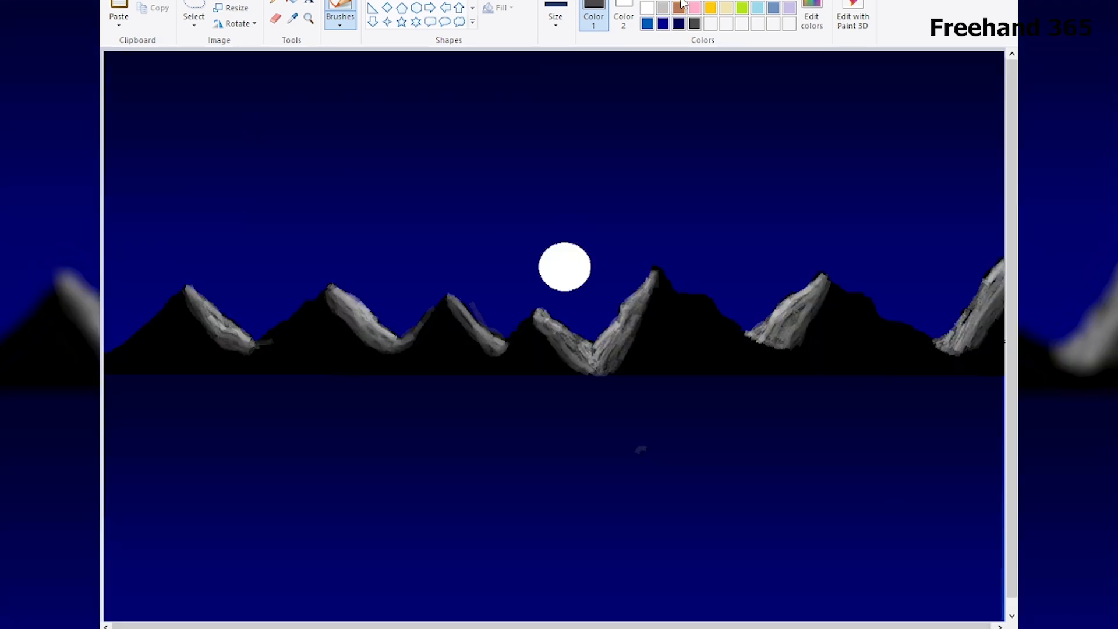
Paint soft black reflections on the water along the foot of the mountain range.
{"action": "left_click", "coordinate": [647, 2]}
{"action": "mouse_move", "coordinate": [124, 376]}
{"action": "left_mouse_down"}
{"action": "mouse_move", "coordinate": [170, 371]}
{"action": "mouse_move", "coordinate": [165, 403]}
{"action": "mouse_move", "coordinate": [265, 382]}
{"action": "left_mouse_up"}
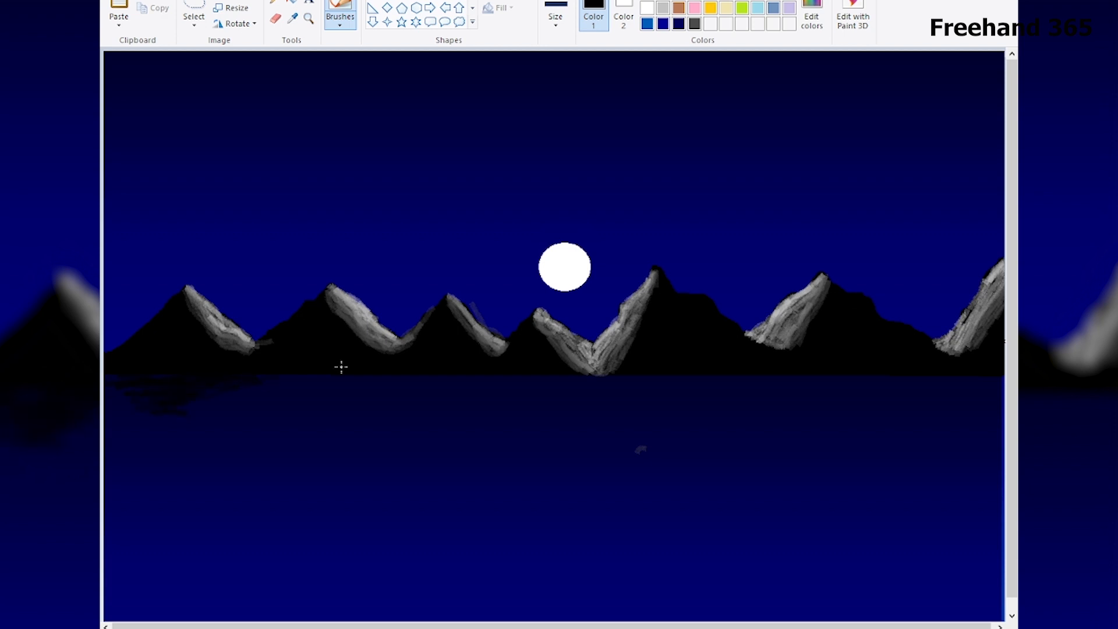
{"action": "left_click_drag", "start_coordinate": [573, 373], "coordinate": [711, 366]}
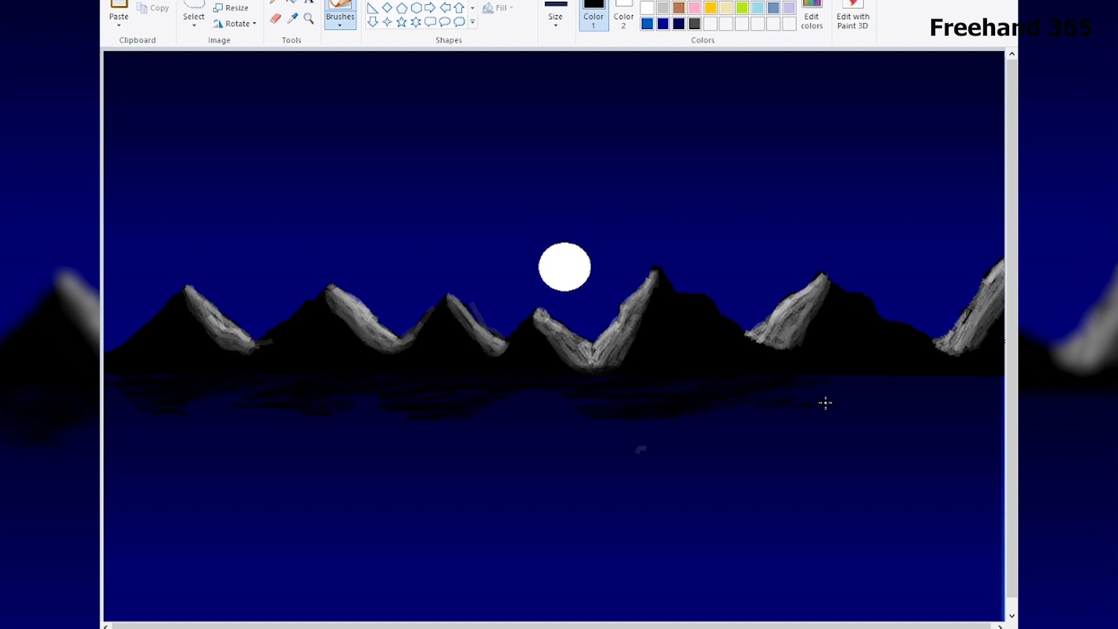
{"action": "mouse_move", "coordinate": [794, 392]}
{"action": "left_mouse_down"}
{"action": "mouse_move", "coordinate": [923, 375]}
{"action": "mouse_move", "coordinate": [787, 413]}
{"action": "left_mouse_up"}
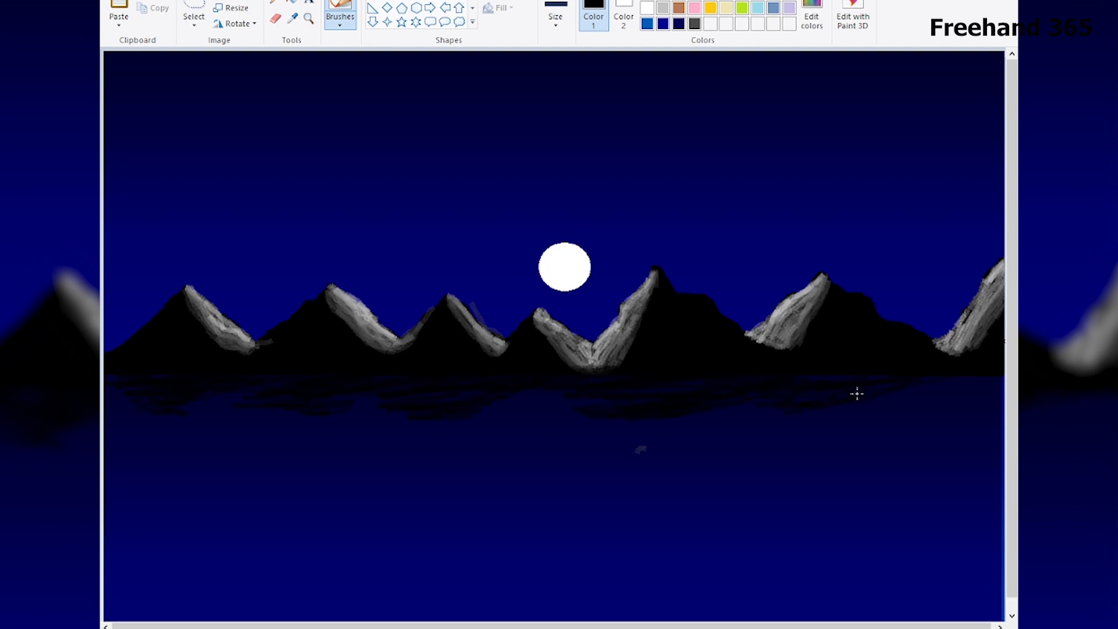
{"action": "mouse_move", "coordinate": [869, 386]}
{"action": "left_mouse_down"}
{"action": "mouse_move", "coordinate": [911, 375]}
{"action": "mouse_move", "coordinate": [994, 406]}
{"action": "left_mouse_up"}
Draw thin horizontal medium blue ripple lines across the water with the Pencil tool, undoing one stray stroke.
{"action": "left_click", "coordinate": [647, 23]}
{"action": "left_click", "coordinate": [340, 24]}
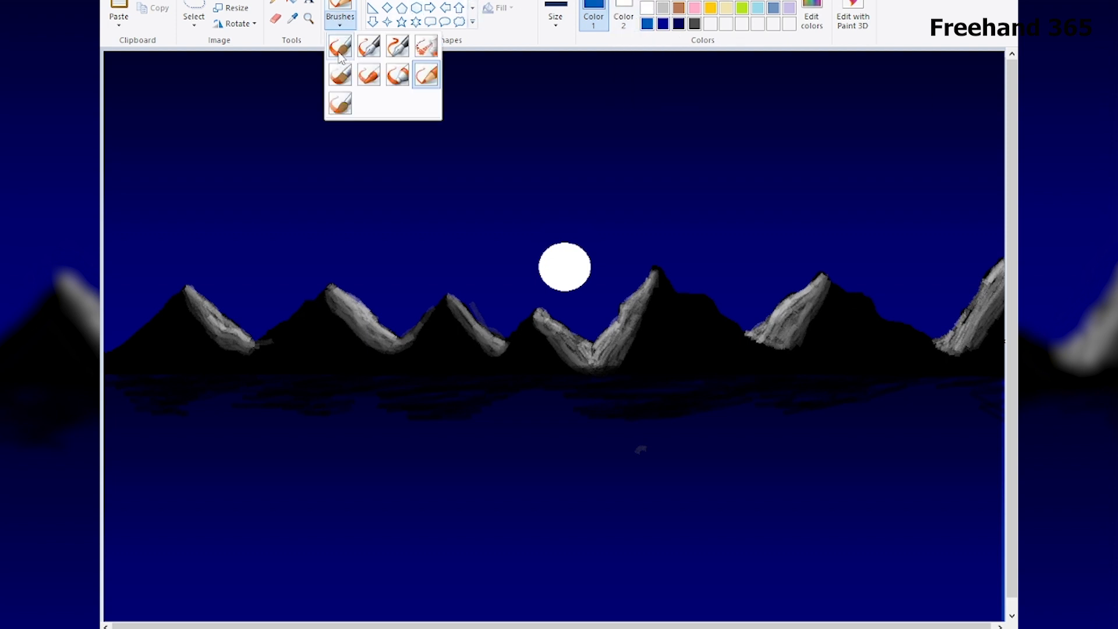
{"action": "left_click", "coordinate": [271, 1]}
{"action": "left_click", "coordinate": [556, 18]}
{"action": "left_click", "coordinate": [570, 49]}
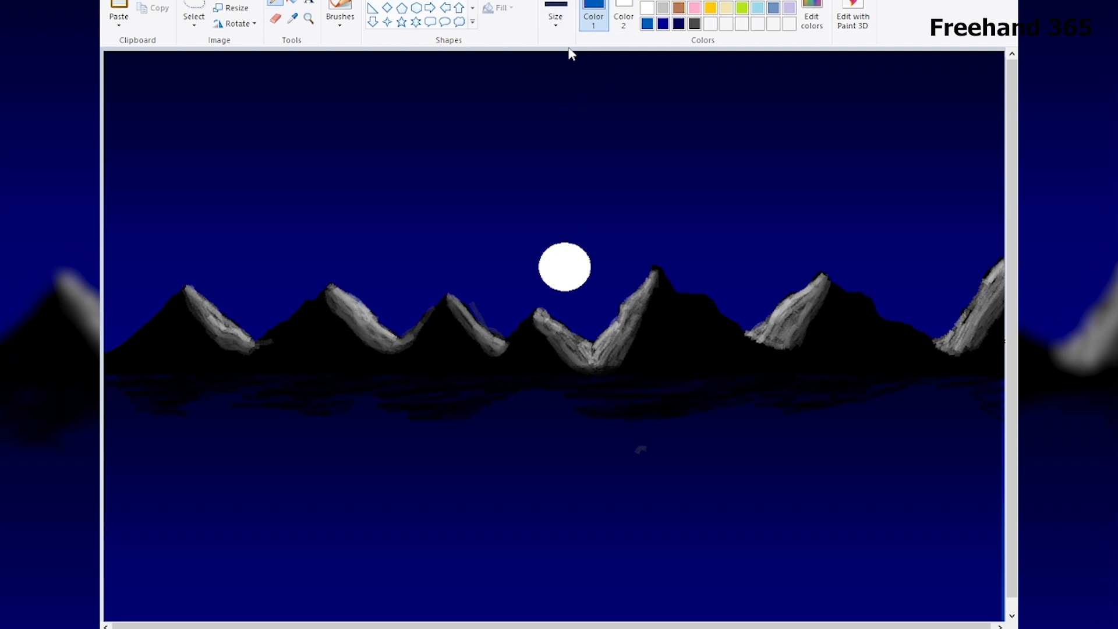
{"action": "left_click", "coordinate": [556, 18]}
{"action": "left_click", "coordinate": [584, 60]}
{"action": "mouse_move", "coordinate": [477, 421]}
{"action": "left_mouse_down"}
{"action": "mouse_move", "coordinate": [683, 395]}
{"action": "mouse_move", "coordinate": [448, 395]}
{"action": "left_mouse_up"}
{"action": "left_click_drag", "start_coordinate": [274, 396], "coordinate": [608, 399]}
{"action": "left_click_drag", "start_coordinate": [334, 399], "coordinate": [585, 409]}
{"action": "mouse_move", "coordinate": [335, 413]}
{"action": "left_mouse_down"}
{"action": "mouse_move", "coordinate": [472, 414]}
{"action": "mouse_move", "coordinate": [317, 399]}
{"action": "mouse_move", "coordinate": [519, 400]}
{"action": "mouse_move", "coordinate": [187, 365]}
{"action": "left_mouse_up"}
{"action": "key", "text": "ctrl+z"}
{"action": "mouse_move", "coordinate": [440, 382]}
{"action": "left_mouse_down"}
{"action": "mouse_move", "coordinate": [268, 382]}
{"action": "mouse_move", "coordinate": [177, 398]}
{"action": "mouse_move", "coordinate": [547, 427]}
{"action": "mouse_move", "coordinate": [418, 437]}
{"action": "left_mouse_up"}
{"action": "mouse_move", "coordinate": [242, 443]}
{"action": "left_mouse_down"}
{"action": "mouse_move", "coordinate": [300, 441]}
{"action": "mouse_move", "coordinate": [284, 456]}
{"action": "mouse_move", "coordinate": [766, 421]}
{"action": "mouse_move", "coordinate": [999, 448]}
{"action": "mouse_move", "coordinate": [104, 538]}
{"action": "left_mouse_up"}
{"action": "mouse_move", "coordinate": [291, 474]}
{"action": "left_mouse_down"}
{"action": "mouse_move", "coordinate": [523, 563]}
{"action": "mouse_move", "coordinate": [1002, 583]}
{"action": "mouse_move", "coordinate": [129, 619]}
{"action": "mouse_move", "coordinate": [743, 597]}
{"action": "mouse_move", "coordinate": [984, 533]}
{"action": "mouse_move", "coordinate": [417, 400]}
{"action": "mouse_move", "coordinate": [376, 402]}
{"action": "left_mouse_up"}
{"action": "mouse_move", "coordinate": [956, 389]}
{"action": "left_mouse_down"}
{"action": "mouse_move", "coordinate": [522, 432]}
{"action": "mouse_move", "coordinate": [1004, 401]}
{"action": "left_mouse_up"}
Add dark ripple lines among the blue ones across the water.
{"action": "left_click", "coordinate": [679, 24]}
{"action": "mouse_move", "coordinate": [179, 408]}
{"action": "left_mouse_down"}
{"action": "mouse_move", "coordinate": [407, 437]}
{"action": "mouse_move", "coordinate": [480, 514]}
{"action": "mouse_move", "coordinate": [150, 579]}
{"action": "mouse_move", "coordinate": [474, 491]}
{"action": "mouse_move", "coordinate": [392, 570]}
{"action": "mouse_move", "coordinate": [505, 567]}
{"action": "left_mouse_up"}
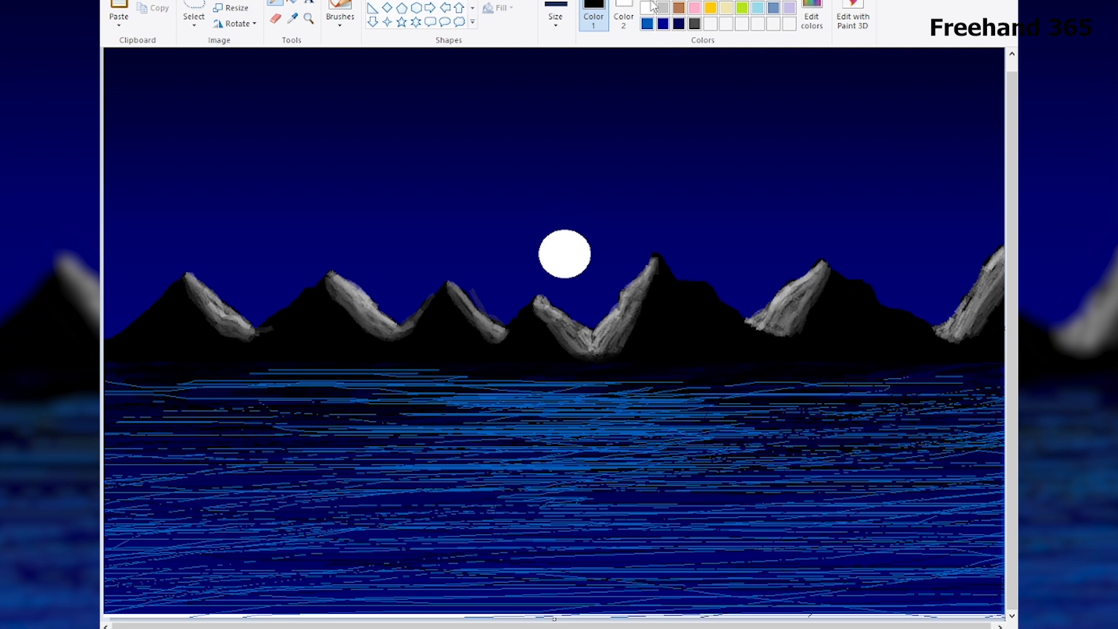
Draw the moon's reflection as horizontal white strokes on the water, narrowing downward beneath the moon.
{"action": "left_click", "coordinate": [649, 8]}
{"action": "mouse_move", "coordinate": [562, 379]}
{"action": "left_mouse_down"}
{"action": "mouse_move", "coordinate": [647, 386]}
{"action": "mouse_move", "coordinate": [524, 407]}
{"action": "mouse_move", "coordinate": [598, 407]}
{"action": "mouse_move", "coordinate": [483, 409]}
{"action": "mouse_move", "coordinate": [658, 408]}
{"action": "mouse_move", "coordinate": [478, 384]}
{"action": "mouse_move", "coordinate": [655, 387]}
{"action": "mouse_move", "coordinate": [570, 416]}
{"action": "mouse_move", "coordinate": [593, 438]}
{"action": "mouse_move", "coordinate": [571, 449]}
{"action": "mouse_move", "coordinate": [635, 450]}
{"action": "mouse_move", "coordinate": [545, 447]}
{"action": "mouse_move", "coordinate": [699, 434]}
{"action": "mouse_move", "coordinate": [583, 425]}
{"action": "mouse_move", "coordinate": [645, 410]}
{"action": "mouse_move", "coordinate": [529, 404]}
{"action": "mouse_move", "coordinate": [641, 433]}
{"action": "left_mouse_up"}
{"action": "mouse_move", "coordinate": [549, 419]}
{"action": "left_mouse_down"}
{"action": "mouse_move", "coordinate": [686, 412]}
{"action": "mouse_move", "coordinate": [564, 402]}
{"action": "mouse_move", "coordinate": [468, 421]}
{"action": "left_mouse_up"}
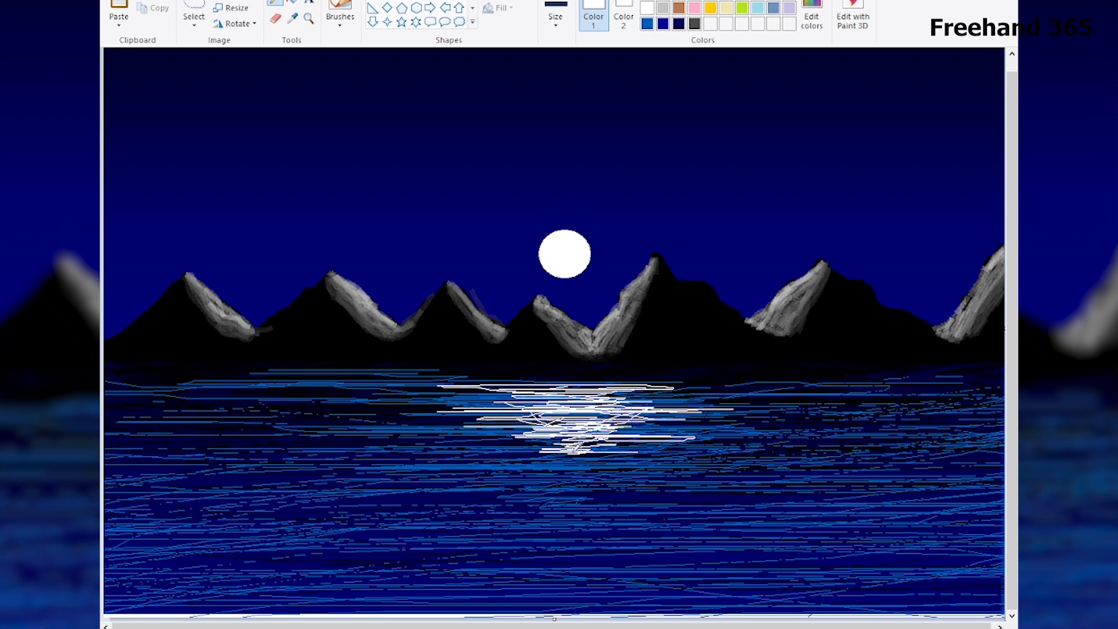
{"action": "mouse_move", "coordinate": [580, 455]}
{"action": "left_mouse_down"}
{"action": "mouse_move", "coordinate": [520, 460]}
{"action": "mouse_move", "coordinate": [586, 457]}
{"action": "mouse_move", "coordinate": [568, 466]}
{"action": "mouse_move", "coordinate": [577, 475]}
{"action": "left_mouse_up"}
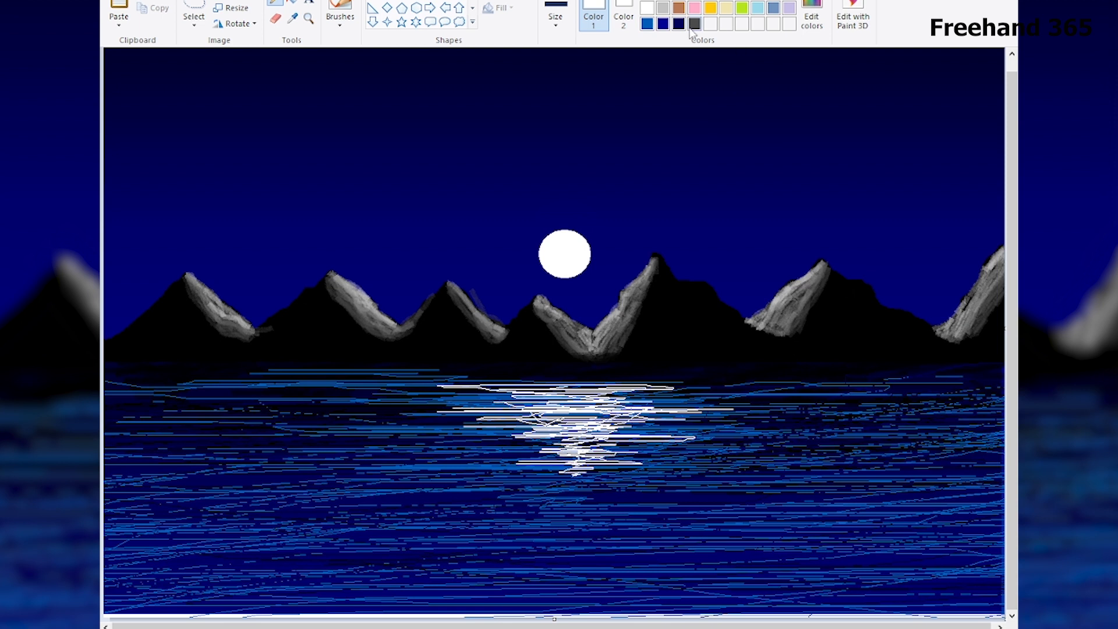
Add bright light blue ripple lines on both sides of the white moon reflection.
{"action": "left_click", "coordinate": [759, 23]}
{"action": "mouse_move", "coordinate": [553, 399]}
{"action": "left_mouse_down"}
{"action": "mouse_move", "coordinate": [454, 422]}
{"action": "mouse_move", "coordinate": [483, 427]}
{"action": "mouse_move", "coordinate": [428, 422]}
{"action": "mouse_move", "coordinate": [588, 399]}
{"action": "mouse_move", "coordinate": [450, 411]}
{"action": "mouse_move", "coordinate": [583, 412]}
{"action": "mouse_move", "coordinate": [657, 429]}
{"action": "mouse_move", "coordinate": [849, 405]}
{"action": "mouse_move", "coordinate": [652, 420]}
{"action": "mouse_move", "coordinate": [704, 429]}
{"action": "mouse_move", "coordinate": [869, 409]}
{"action": "left_mouse_up"}
{"action": "mouse_move", "coordinate": [484, 423]}
{"action": "left_mouse_down"}
{"action": "mouse_move", "coordinate": [324, 405]}
{"action": "mouse_move", "coordinate": [470, 382]}
{"action": "mouse_move", "coordinate": [239, 401]}
{"action": "left_mouse_up"}
{"action": "mouse_move", "coordinate": [596, 424]}
{"action": "left_mouse_down"}
{"action": "mouse_move", "coordinate": [408, 443]}
{"action": "mouse_move", "coordinate": [637, 427]}
{"action": "left_mouse_up"}
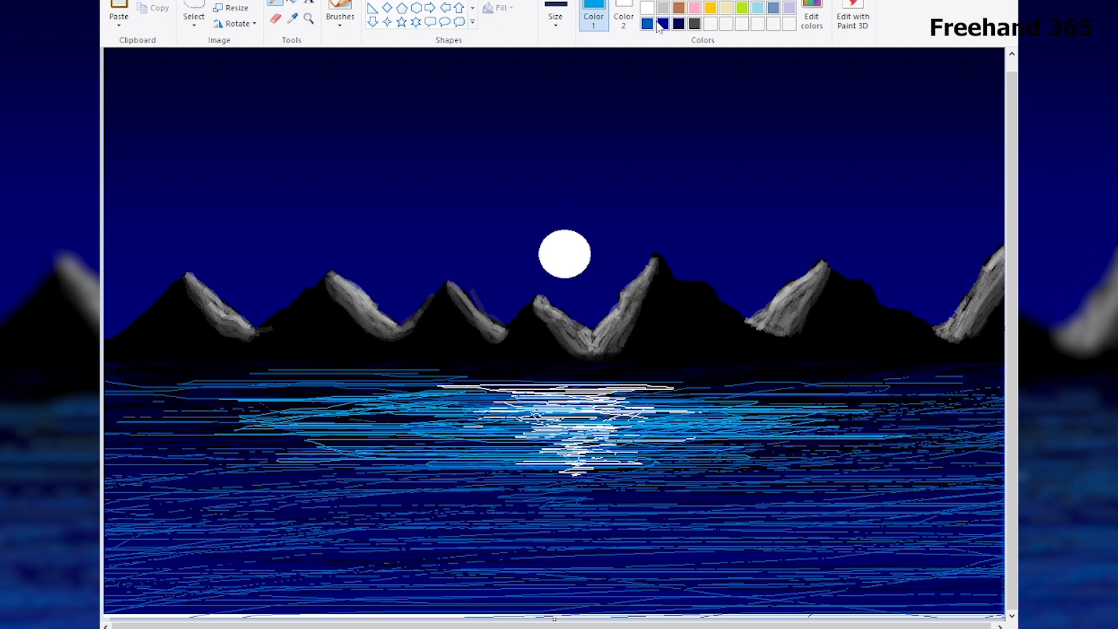
Add indigo ripple lines to the left and right parts of the water.
{"action": "left_click", "coordinate": [768, 1]}
{"action": "mouse_move", "coordinate": [133, 395]}
{"action": "left_mouse_down"}
{"action": "mouse_move", "coordinate": [325, 396]}
{"action": "mouse_move", "coordinate": [116, 402]}
{"action": "mouse_move", "coordinate": [150, 417]}
{"action": "mouse_move", "coordinate": [147, 429]}
{"action": "mouse_move", "coordinate": [456, 460]}
{"action": "left_mouse_up"}
{"action": "mouse_move", "coordinate": [748, 441]}
{"action": "left_mouse_down"}
{"action": "mouse_move", "coordinate": [850, 447]}
{"action": "mouse_move", "coordinate": [765, 429]}
{"action": "mouse_move", "coordinate": [1015, 394]}
{"action": "mouse_move", "coordinate": [977, 407]}
{"action": "left_mouse_up"}
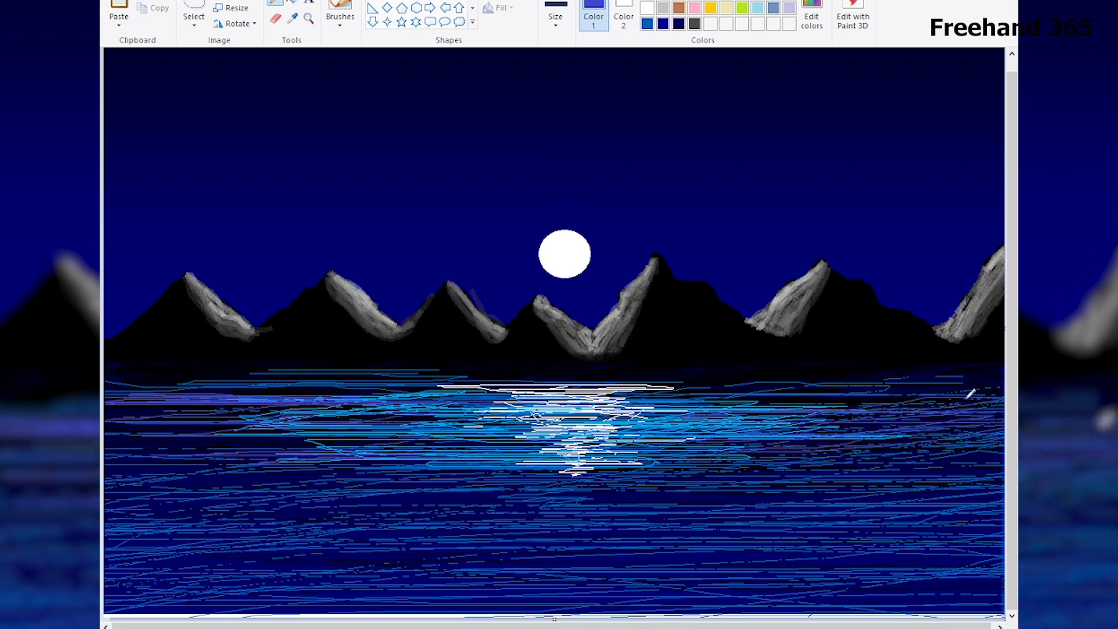
{"action": "left_click", "coordinate": [230, 8]}
{"action": "left_click", "coordinate": [309, 17]}
{"action": "left_click", "coordinate": [232, 9]}
{"action": "left_click", "coordinate": [308, 17]}
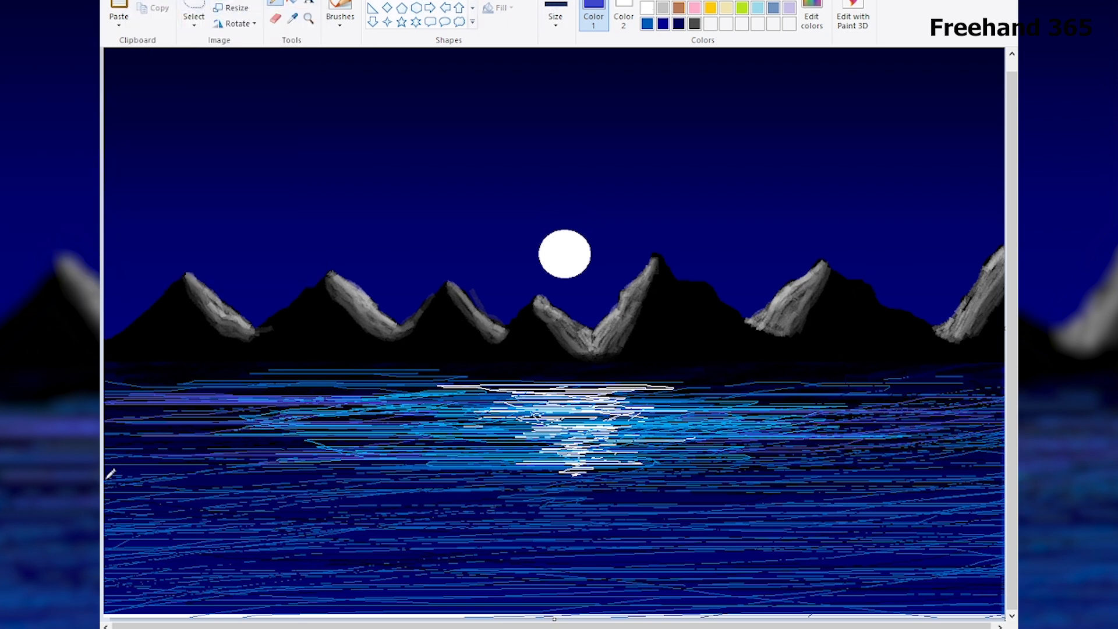
{"action": "mouse_move", "coordinate": [805, 488]}
{"action": "left_mouse_down"}
{"action": "mouse_move", "coordinate": [916, 488]}
{"action": "mouse_move", "coordinate": [1005, 471]}
{"action": "left_mouse_up"}
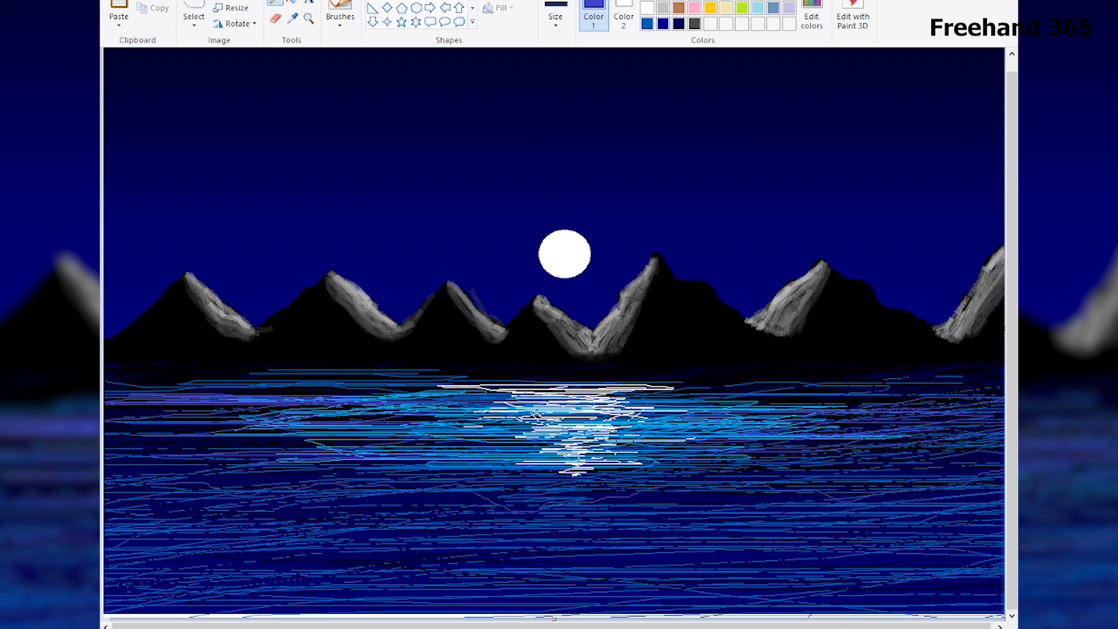
Outline a wavy shoreline across the lower water with a free-form selection down to the canvas bottom and delete the enclosed area.
{"action": "left_click", "coordinate": [201, 21]}
{"action": "left_click", "coordinate": [226, 59]}
{"action": "left_click", "coordinate": [200, 22]}
{"action": "left_click", "coordinate": [203, 73]}
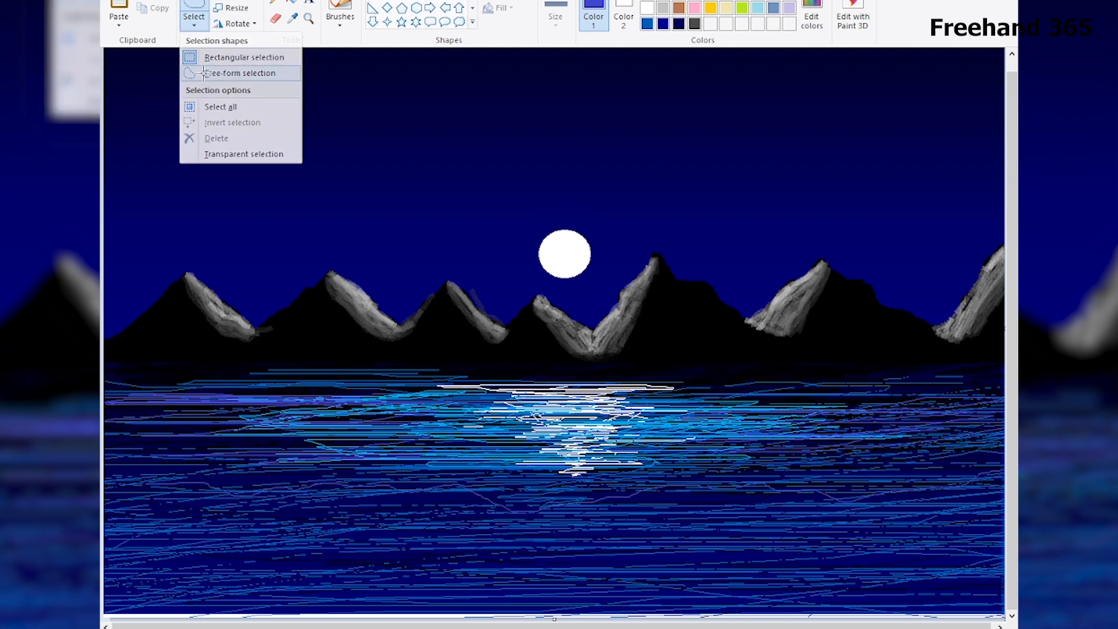
{"action": "mouse_move", "coordinate": [107, 452]}
{"action": "left_mouse_down"}
{"action": "mouse_move", "coordinate": [295, 455]}
{"action": "mouse_move", "coordinate": [393, 487]}
{"action": "mouse_move", "coordinate": [644, 482]}
{"action": "mouse_move", "coordinate": [781, 508]}
{"action": "mouse_move", "coordinate": [936, 452]}
{"action": "mouse_move", "coordinate": [1017, 486]}
{"action": "left_mouse_up"}
{"action": "mouse_move", "coordinate": [1016, 595]}
{"action": "left_mouse_down"}
{"action": "mouse_move", "coordinate": [994, 617]}
{"action": "mouse_move", "coordinate": [104, 607]}
{"action": "mouse_move", "coordinate": [104, 498]}
{"action": "left_mouse_up"}
{"action": "left_click_drag", "start_coordinate": [101, 452], "coordinate": [105, 447]}
{"action": "left_click_drag", "start_coordinate": [289, 528], "coordinate": [285, 526]}
{"action": "right_click", "coordinate": [284, 527]}
{"action": "left_click", "coordinate": [318, 372]}
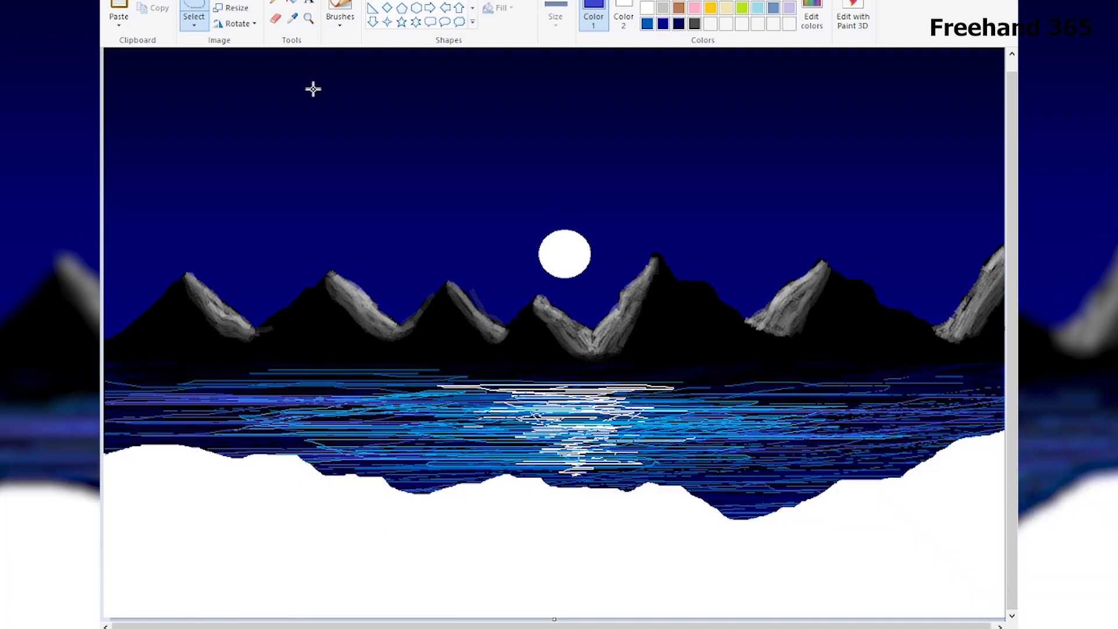
Fill the cleared foreground area with black to form the near shore.
{"action": "left_click", "coordinate": [292, 2]}
{"action": "left_click", "coordinate": [647, 2]}
{"action": "left_click", "coordinate": [568, 560]}
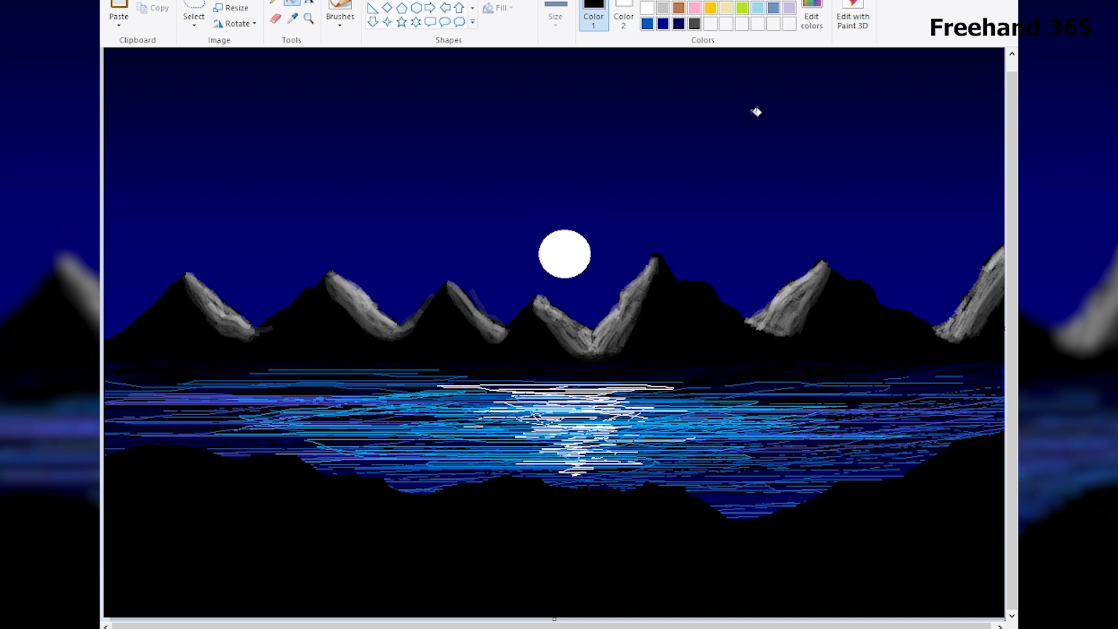
Paint a black forked tree trunk rising from the left shore with the round brush at its thickest size.
{"action": "left_click", "coordinate": [274, 2]}
{"action": "left_click", "coordinate": [564, 22]}
{"action": "left_click", "coordinate": [580, 136]}
{"action": "left_click", "coordinate": [563, 24]}
{"action": "left_click", "coordinate": [600, 144]}
{"action": "left_click", "coordinate": [556, 11]}
{"action": "left_click", "coordinate": [341, 14]}
{"action": "left_click", "coordinate": [340, 46]}
{"action": "left_click", "coordinate": [556, 11]}
{"action": "left_click", "coordinate": [583, 132]}
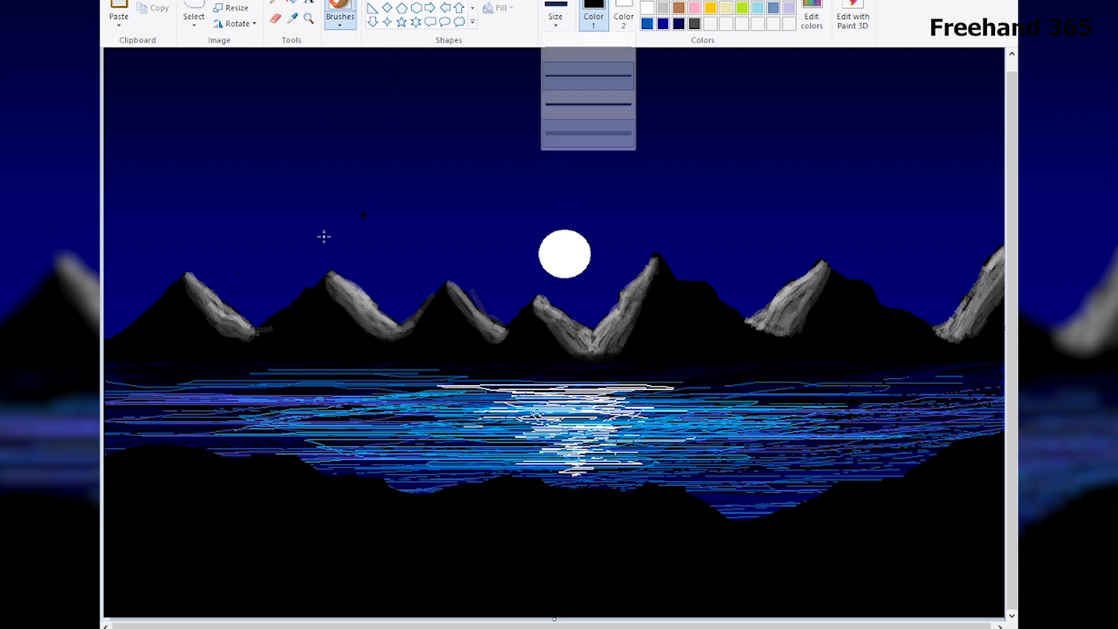
{"action": "mouse_move", "coordinate": [231, 262]}
{"action": "left_mouse_down"}
{"action": "mouse_move", "coordinate": [242, 288]}
{"action": "mouse_move", "coordinate": [233, 471]}
{"action": "mouse_move", "coordinate": [250, 415]}
{"action": "mouse_move", "coordinate": [259, 479]}
{"action": "mouse_move", "coordinate": [245, 463]}
{"action": "mouse_move", "coordinate": [244, 482]}
{"action": "mouse_move", "coordinate": [255, 401]}
{"action": "mouse_move", "coordinate": [315, 282]}
{"action": "left_mouse_up"}
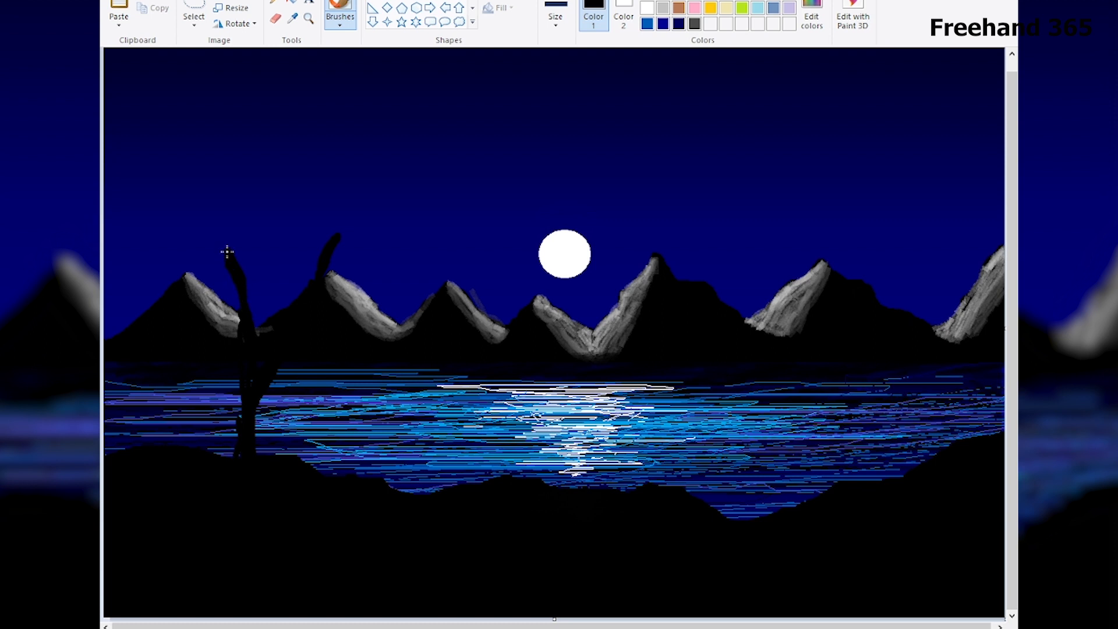
{"action": "left_click_drag", "start_coordinate": [257, 456], "coordinate": [269, 474]}
Extend thick black main branches from the trunk upward and to both sides.
{"action": "left_click_drag", "start_coordinate": [241, 284], "coordinate": [281, 206]}
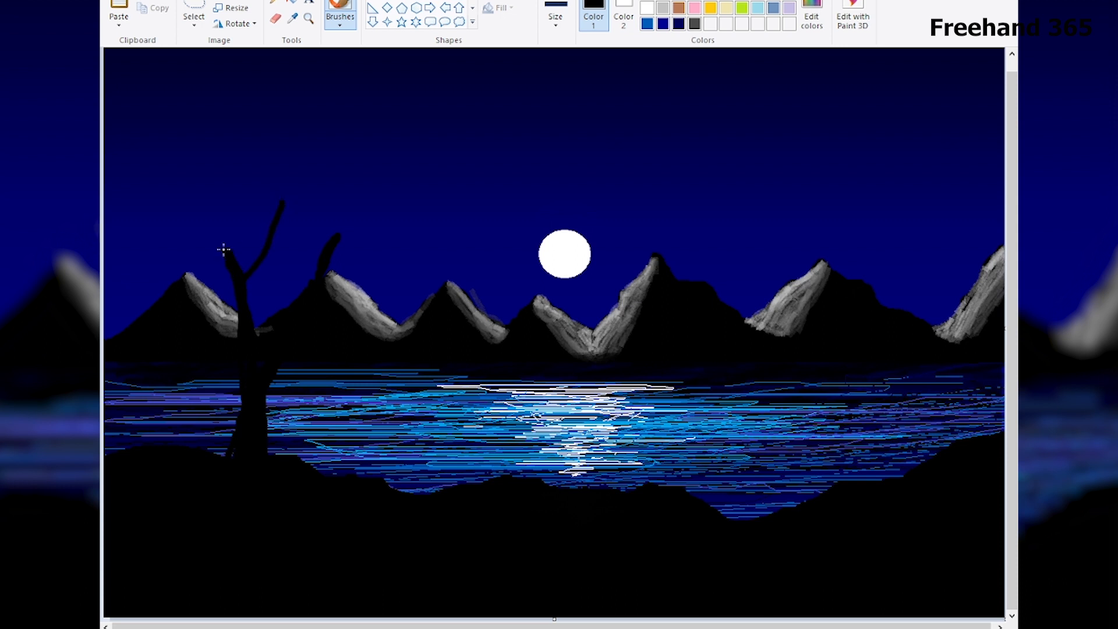
{"action": "mouse_move", "coordinate": [225, 258]}
{"action": "left_mouse_down"}
{"action": "mouse_move", "coordinate": [174, 192]}
{"action": "mouse_move", "coordinate": [255, 302]}
{"action": "left_mouse_up"}
{"action": "left_click_drag", "start_coordinate": [355, 251], "coordinate": [396, 220]}
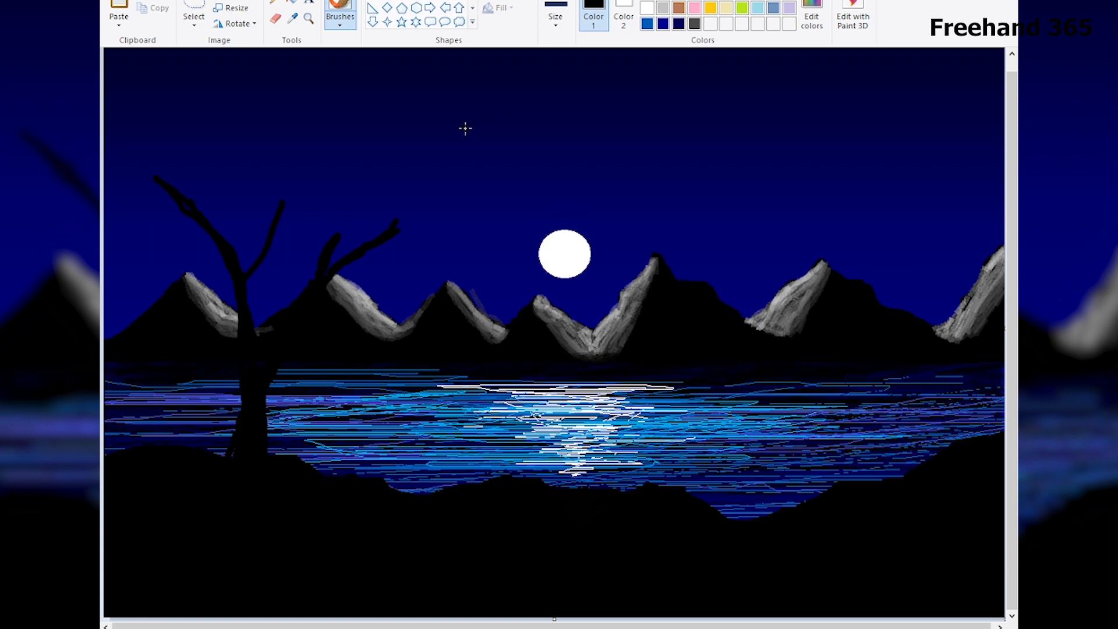
Add thinner black side branches to the tree's main branches using a smaller brush size.
{"action": "left_click", "coordinate": [556, 16]}
{"action": "left_click", "coordinate": [571, 85]}
{"action": "left_click_drag", "start_coordinate": [150, 208], "coordinate": [232, 254]}
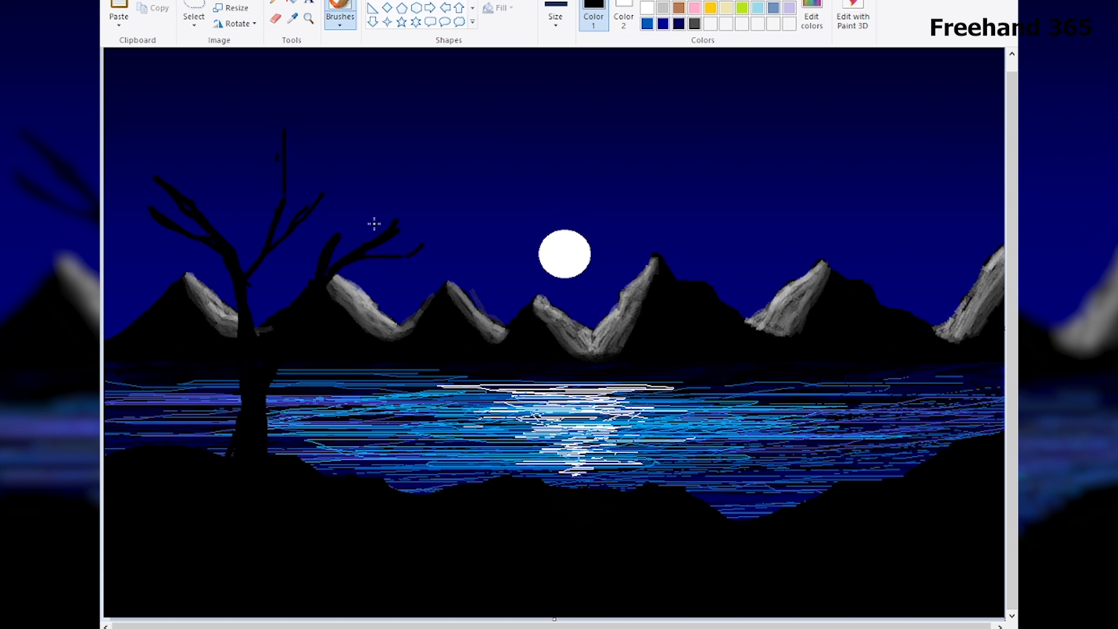
Draw fine black twigs at the ends of the branches on both sides of the tree.
{"action": "left_click", "coordinate": [564, 26]}
{"action": "left_click", "coordinate": [564, 77]}
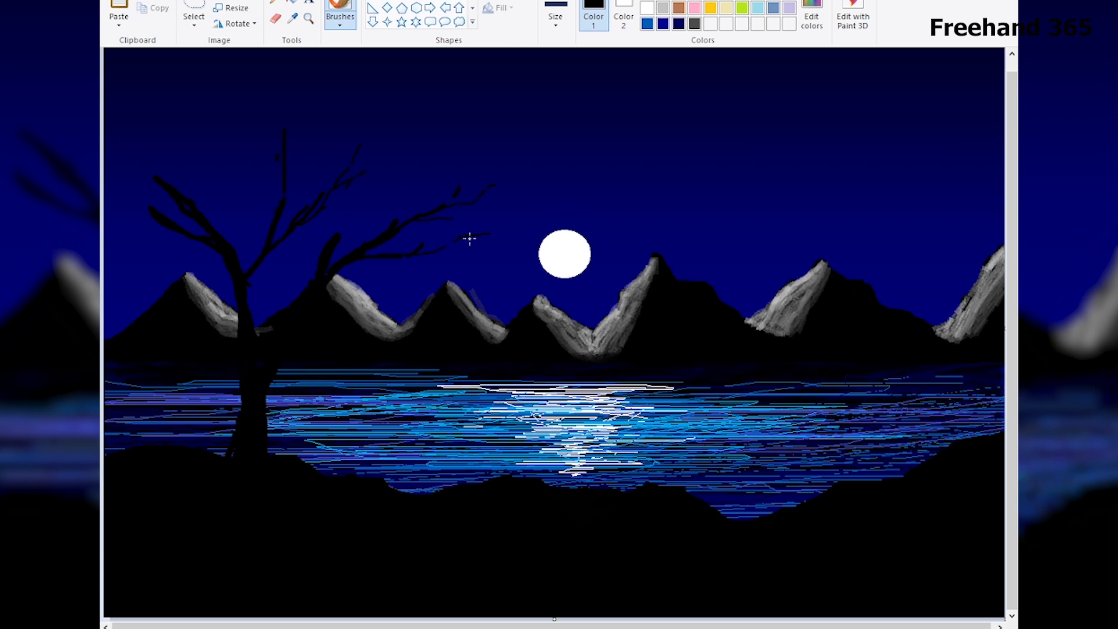
{"action": "mouse_move", "coordinate": [202, 239]}
{"action": "left_mouse_down"}
{"action": "mouse_move", "coordinate": [122, 243]}
{"action": "mouse_move", "coordinate": [201, 214]}
{"action": "mouse_move", "coordinate": [174, 233]}
{"action": "mouse_move", "coordinate": [128, 224]}
{"action": "left_mouse_up"}
{"action": "left_click_drag", "start_coordinate": [187, 200], "coordinate": [156, 136]}
{"action": "left_click_drag", "start_coordinate": [176, 173], "coordinate": [176, 139]}
{"action": "left_click", "coordinate": [175, 126]}
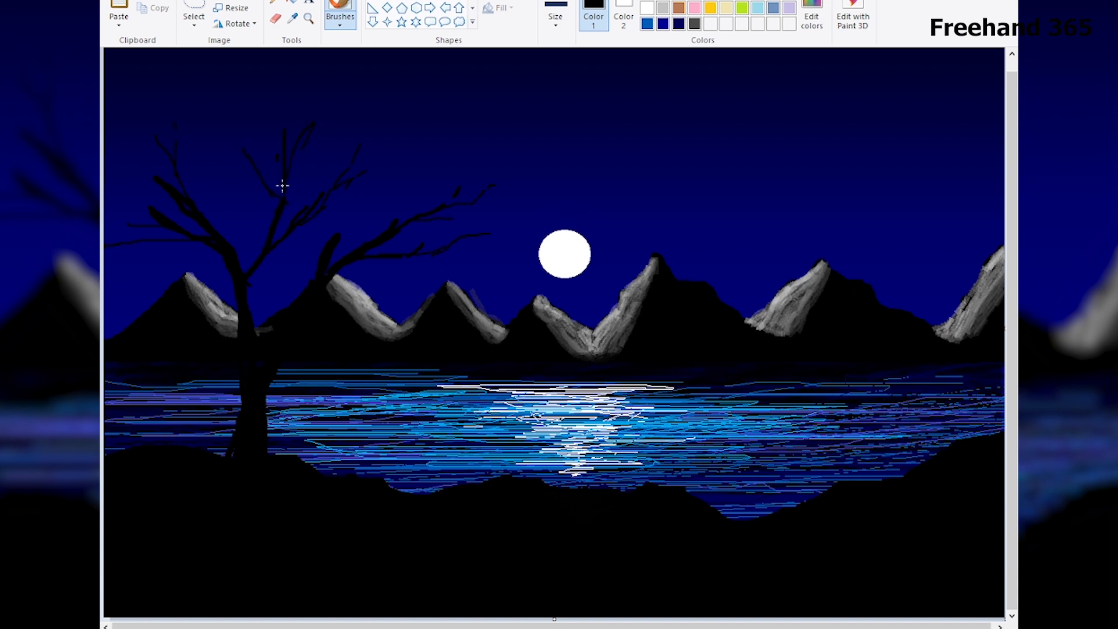
{"action": "left_click_drag", "start_coordinate": [181, 177], "coordinate": [188, 126]}
Spray dark black foliage around the twigs across the whole tree crown with the airbrush.
{"action": "left_click", "coordinate": [341, 11]}
{"action": "left_click", "coordinate": [401, 46]}
{"action": "left_click", "coordinate": [555, 17]}
{"action": "left_click", "coordinate": [564, 135]}
{"action": "left_click", "coordinate": [556, 18]}
{"action": "left_click", "coordinate": [564, 138]}
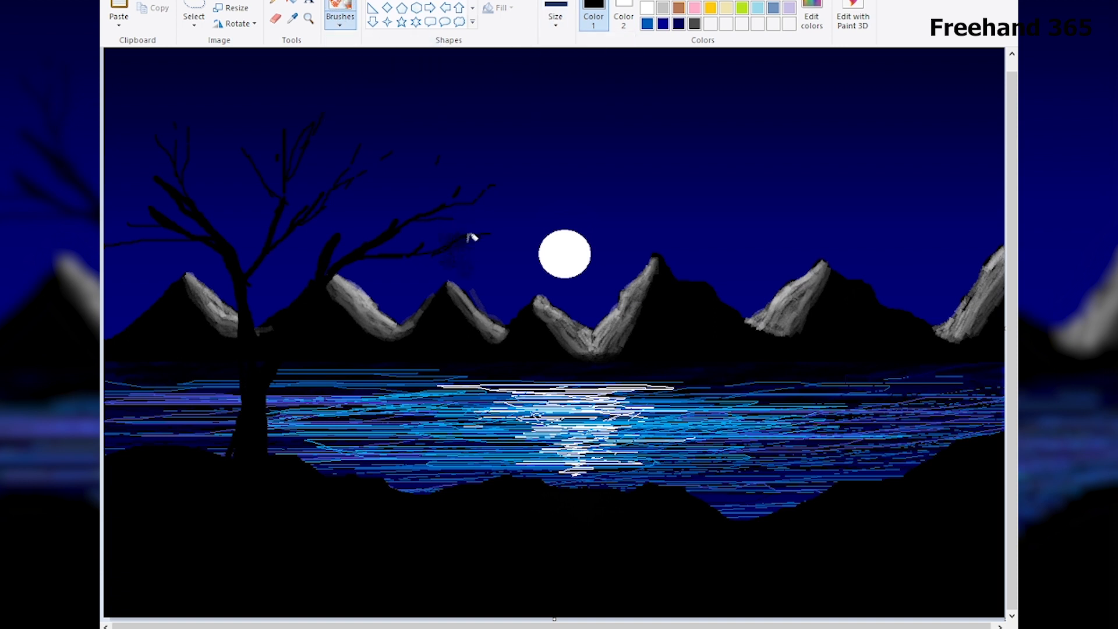
{"action": "left_click", "coordinate": [555, 18]}
{"action": "left_click", "coordinate": [561, 107]}
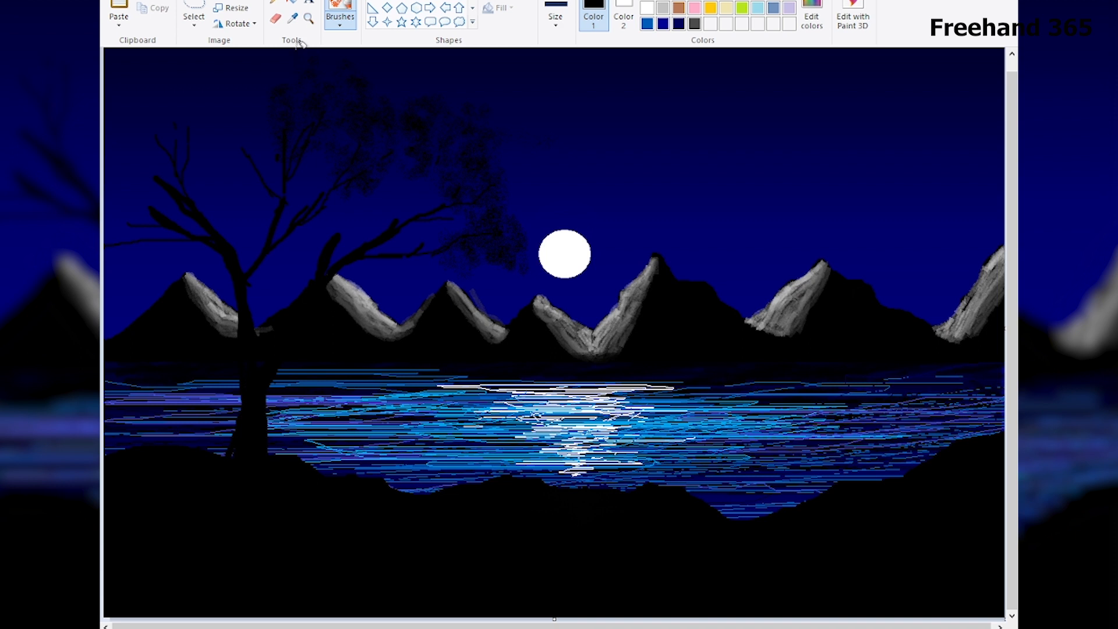
{"action": "mouse_move", "coordinate": [236, 113]}
{"action": "left_mouse_down"}
{"action": "mouse_move", "coordinate": [213, 103]}
{"action": "mouse_move", "coordinate": [167, 129]}
{"action": "mouse_move", "coordinate": [200, 123]}
{"action": "mouse_move", "coordinate": [200, 149]}
{"action": "mouse_move", "coordinate": [131, 163]}
{"action": "mouse_move", "coordinate": [146, 154]}
{"action": "mouse_move", "coordinate": [166, 194]}
{"action": "left_mouse_up"}
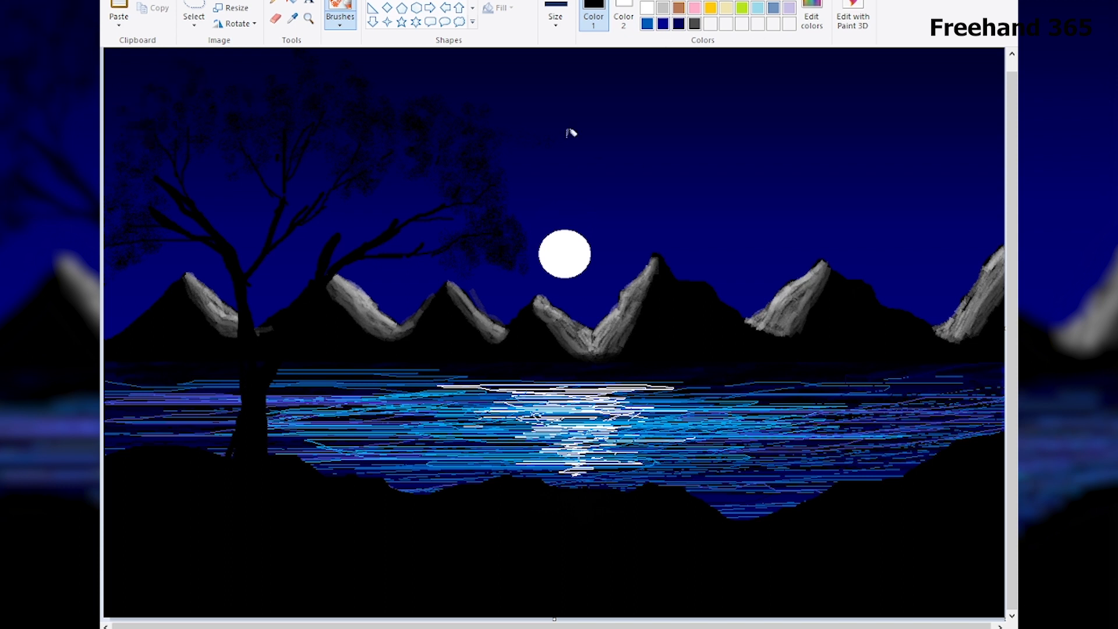
Spray speckled gray foliage along the crown's upper and right edges at the largest airbrush size, undoing the trial strokes.
{"action": "left_click", "coordinate": [758, 1]}
{"action": "mouse_move", "coordinate": [509, 243]}
{"action": "left_mouse_down"}
{"action": "mouse_move", "coordinate": [464, 263]}
{"action": "mouse_move", "coordinate": [513, 249]}
{"action": "mouse_move", "coordinate": [480, 147]}
{"action": "left_mouse_up"}
{"action": "left_click", "coordinate": [664, 8]}
{"action": "key", "text": "ctrl+z"}
{"action": "key", "text": "ctrl+z"}
{"action": "left_click", "coordinate": [555, 17]}
{"action": "left_click", "coordinate": [577, 130]}
{"action": "mouse_move", "coordinate": [500, 221]}
{"action": "left_mouse_down"}
{"action": "mouse_move", "coordinate": [508, 256]}
{"action": "mouse_move", "coordinate": [519, 262]}
{"action": "mouse_move", "coordinate": [500, 109]}
{"action": "mouse_move", "coordinate": [479, 142]}
{"action": "mouse_move", "coordinate": [494, 173]}
{"action": "mouse_move", "coordinate": [461, 199]}
{"action": "mouse_move", "coordinate": [498, 189]}
{"action": "mouse_move", "coordinate": [486, 213]}
{"action": "mouse_move", "coordinate": [478, 115]}
{"action": "mouse_move", "coordinate": [455, 78]}
{"action": "mouse_move", "coordinate": [423, 84]}
{"action": "mouse_move", "coordinate": [460, 76]}
{"action": "mouse_move", "coordinate": [481, 104]}
{"action": "mouse_move", "coordinate": [441, 51]}
{"action": "mouse_move", "coordinate": [415, 99]}
{"action": "mouse_move", "coordinate": [418, 71]}
{"action": "mouse_move", "coordinate": [368, 48]}
{"action": "mouse_move", "coordinate": [422, 74]}
{"action": "mouse_move", "coordinate": [387, 74]}
{"action": "mouse_move", "coordinate": [397, 80]}
{"action": "mouse_move", "coordinate": [380, 68]}
{"action": "mouse_move", "coordinate": [326, 87]}
{"action": "left_mouse_up"}
{"action": "left_click", "coordinate": [290, 79]}
{"action": "left_click", "coordinate": [222, 72]}
{"action": "mouse_move", "coordinate": [449, 133]}
{"action": "left_mouse_down"}
{"action": "mouse_move", "coordinate": [458, 104]}
{"action": "mouse_move", "coordinate": [488, 151]}
{"action": "mouse_move", "coordinate": [414, 183]}
{"action": "mouse_move", "coordinate": [419, 167]}
{"action": "mouse_move", "coordinate": [461, 160]}
{"action": "mouse_move", "coordinate": [455, 177]}
{"action": "mouse_move", "coordinate": [487, 204]}
{"action": "mouse_move", "coordinate": [467, 250]}
{"action": "mouse_move", "coordinate": [506, 248]}
{"action": "mouse_move", "coordinate": [482, 272]}
{"action": "left_mouse_up"}
{"action": "left_click", "coordinate": [648, 1]}
{"action": "mouse_move", "coordinate": [482, 206]}
{"action": "left_mouse_down"}
{"action": "mouse_move", "coordinate": [453, 175]}
{"action": "mouse_move", "coordinate": [448, 143]}
{"action": "left_mouse_up"}
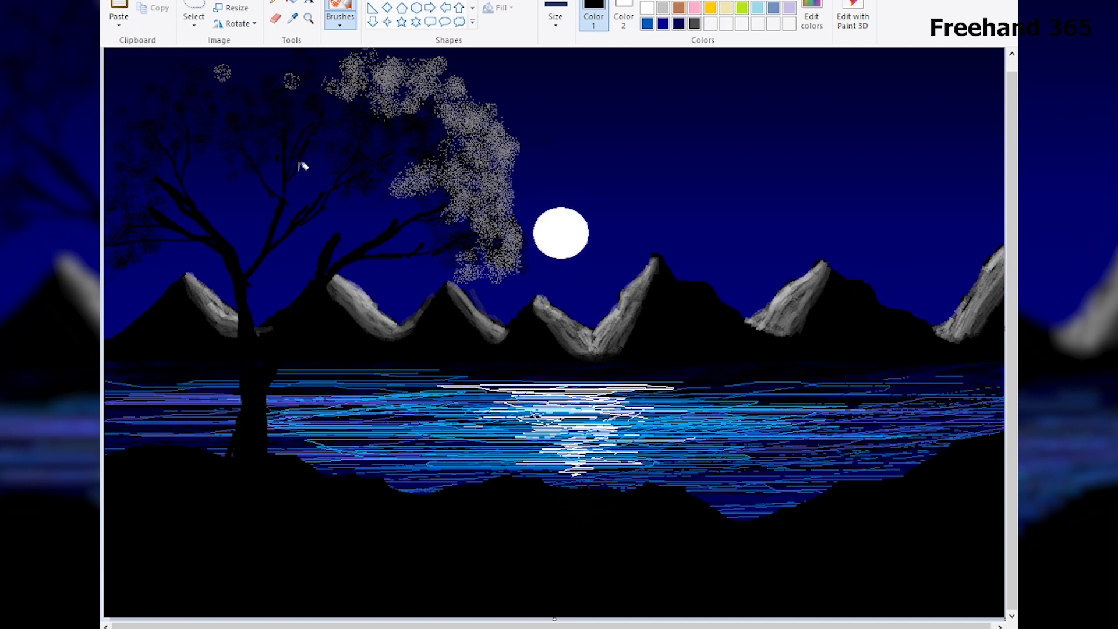
Spray indigo foliage across the middle and left of the tree crown, with purple-pink patches scattered over it.
{"action": "left_click", "coordinate": [648, 23]}
{"action": "mouse_move", "coordinate": [289, 207]}
{"action": "left_mouse_down"}
{"action": "mouse_move", "coordinate": [200, 185]}
{"action": "mouse_move", "coordinate": [216, 109]}
{"action": "mouse_move", "coordinate": [280, 139]}
{"action": "mouse_move", "coordinate": [272, 166]}
{"action": "mouse_move", "coordinate": [180, 178]}
{"action": "mouse_move", "coordinate": [159, 202]}
{"action": "mouse_move", "coordinate": [277, 140]}
{"action": "mouse_move", "coordinate": [379, 112]}
{"action": "mouse_move", "coordinate": [299, 165]}
{"action": "mouse_move", "coordinate": [244, 156]}
{"action": "mouse_move", "coordinate": [457, 161]}
{"action": "mouse_move", "coordinate": [377, 201]}
{"action": "mouse_move", "coordinate": [444, 184]}
{"action": "mouse_move", "coordinate": [463, 213]}
{"action": "mouse_move", "coordinate": [454, 239]}
{"action": "mouse_move", "coordinate": [466, 262]}
{"action": "mouse_move", "coordinate": [455, 279]}
{"action": "mouse_move", "coordinate": [485, 279]}
{"action": "left_mouse_up"}
{"action": "mouse_move", "coordinate": [317, 237]}
{"action": "left_mouse_down"}
{"action": "mouse_move", "coordinate": [183, 242]}
{"action": "mouse_move", "coordinate": [148, 291]}
{"action": "left_mouse_up"}
{"action": "mouse_move", "coordinate": [187, 297]}
{"action": "left_mouse_down"}
{"action": "mouse_move", "coordinate": [187, 246]}
{"action": "mouse_move", "coordinate": [222, 248]}
{"action": "left_mouse_up"}
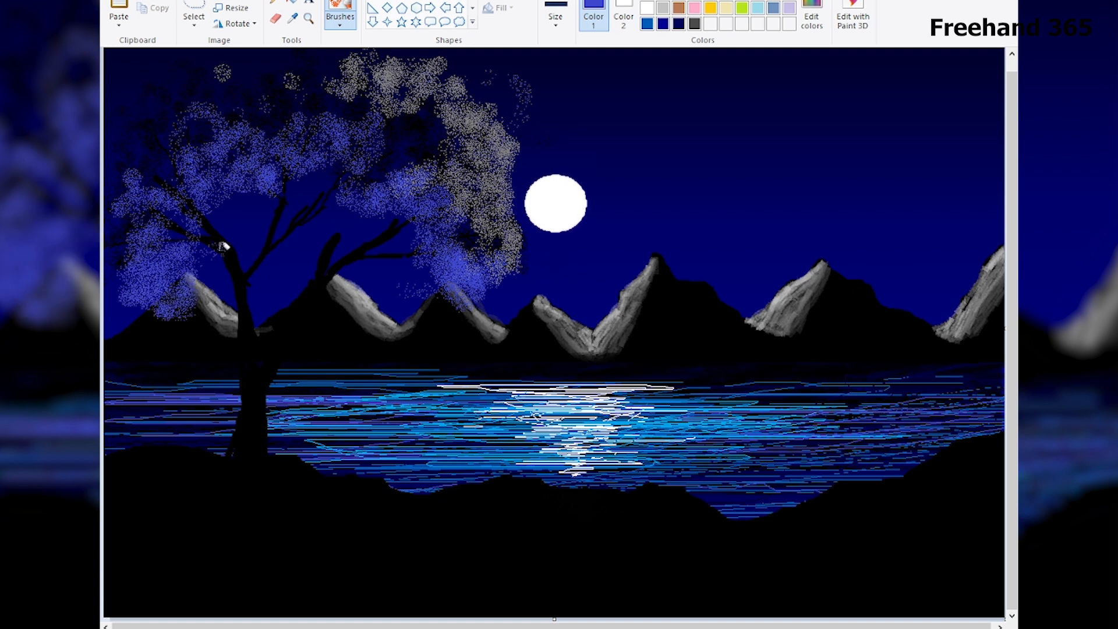
{"action": "mouse_move", "coordinate": [488, 275]}
{"action": "left_mouse_down"}
{"action": "mouse_move", "coordinate": [412, 155]}
{"action": "mouse_move", "coordinate": [325, 125]}
{"action": "mouse_move", "coordinate": [204, 190]}
{"action": "mouse_move", "coordinate": [195, 158]}
{"action": "mouse_move", "coordinate": [102, 330]}
{"action": "left_mouse_up"}
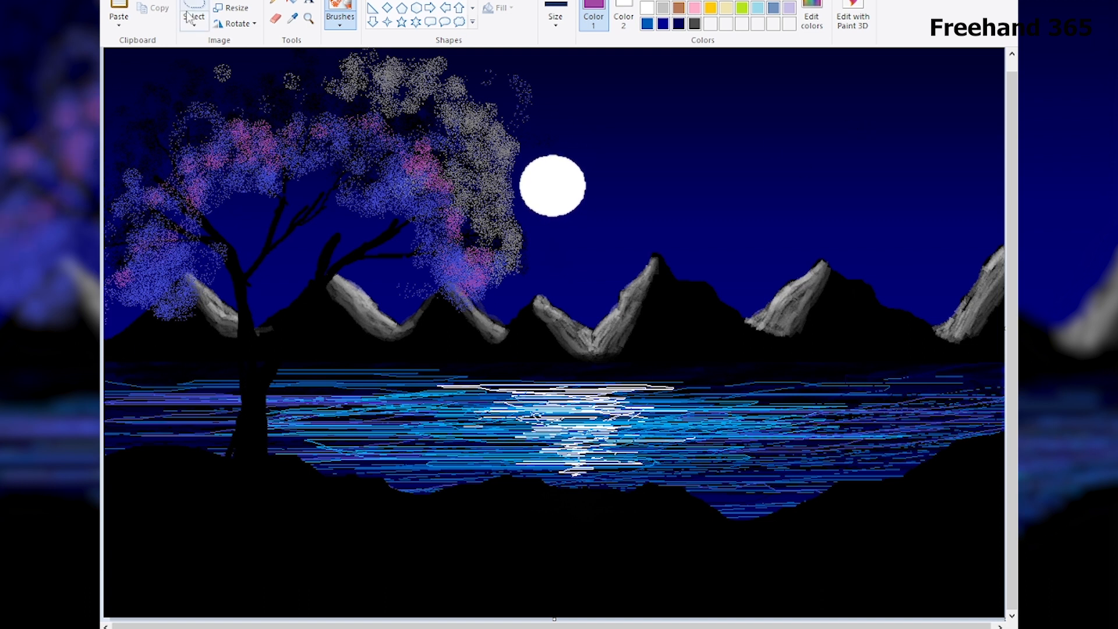
Dot small white stars of varying sizes across the sky around the moon and above the right mountains with the round brush.
{"action": "left_click", "coordinate": [556, 22]}
{"action": "left_click", "coordinate": [588, 133]}
{"action": "left_click", "coordinate": [340, 21]}
{"action": "left_click", "coordinate": [427, 46]}
{"action": "left_click", "coordinate": [340, 22]}
{"action": "left_click", "coordinate": [340, 46]}
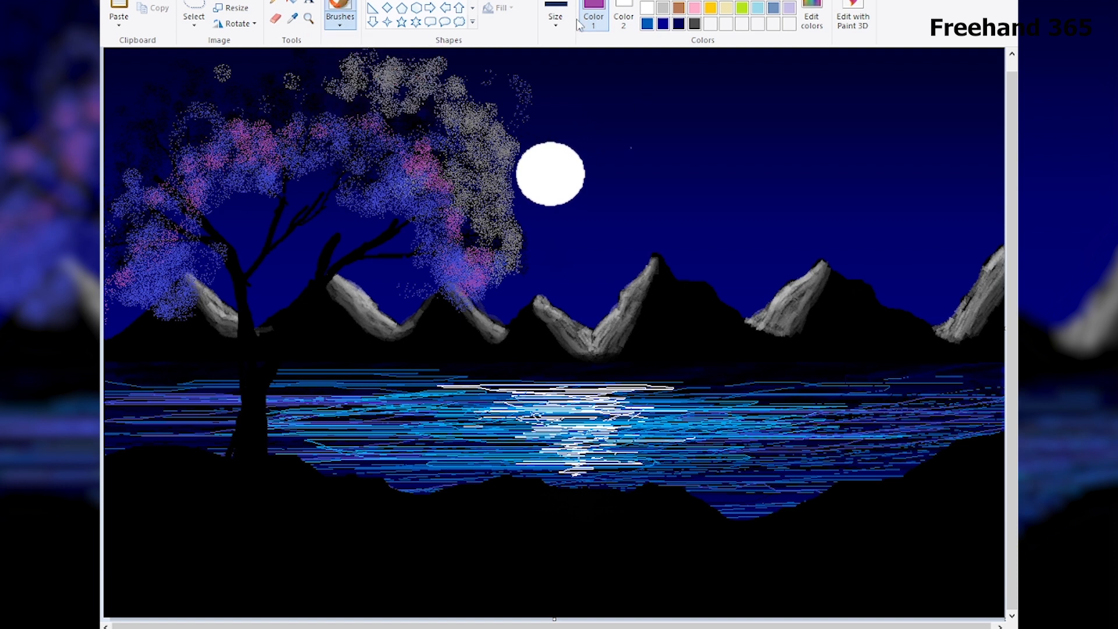
{"action": "left_click", "coordinate": [647, 7]}
{"action": "left_click", "coordinate": [556, 22]}
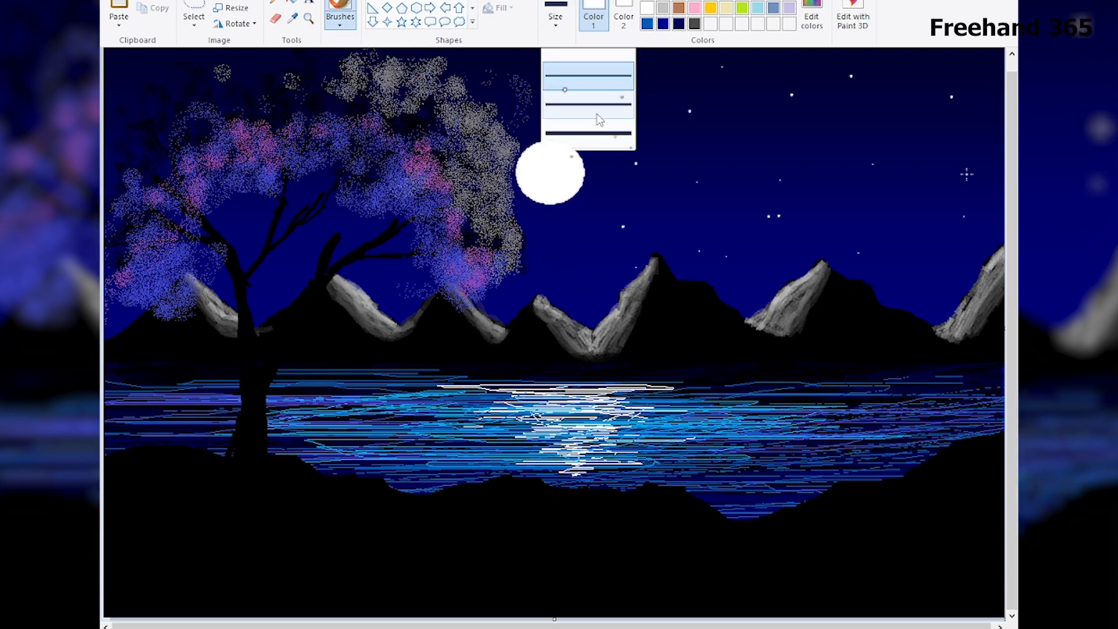
{"action": "left_click", "coordinate": [599, 120]}
{"action": "left_click", "coordinate": [623, 226]}
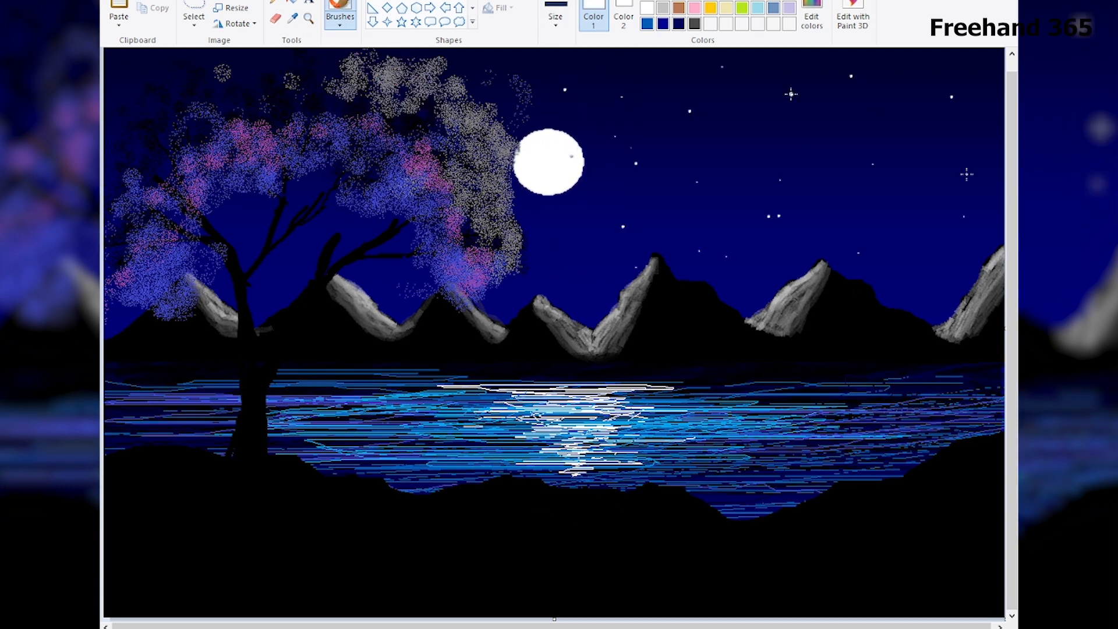
{"action": "left_click", "coordinate": [556, 22]}
{"action": "left_click", "coordinate": [592, 104]}
{"action": "left_click", "coordinate": [615, 136]}
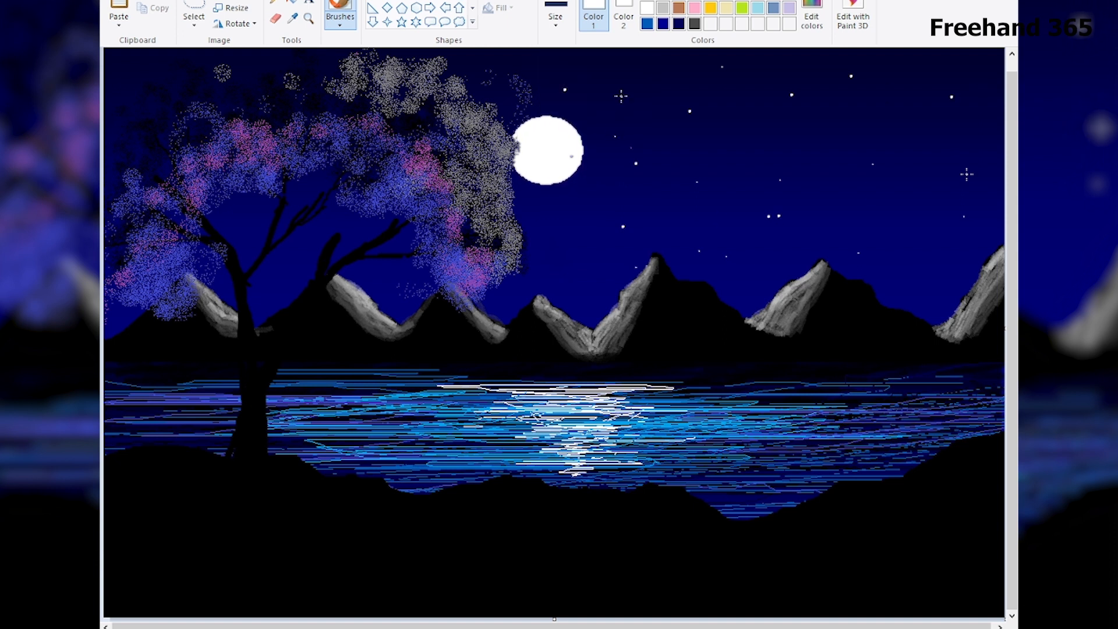